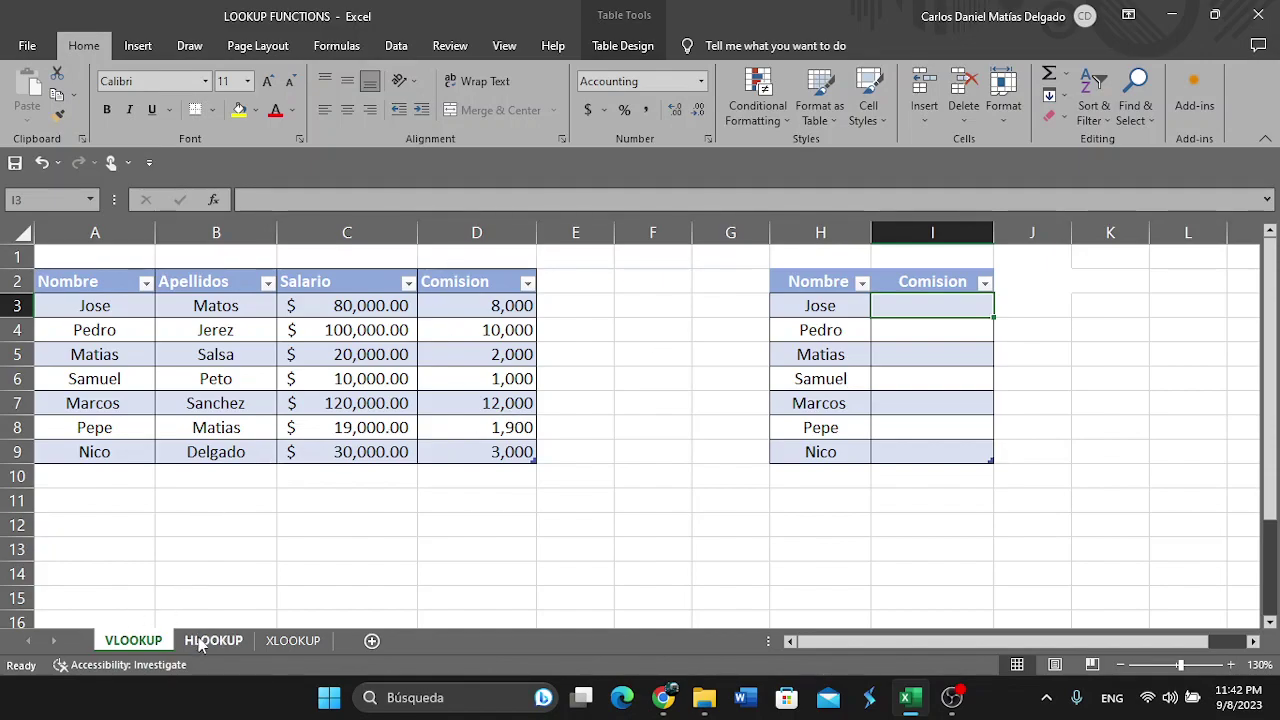
Look over the Nombre names, the column D commissions and the A3:D9 employee range
double_click(917, 305)
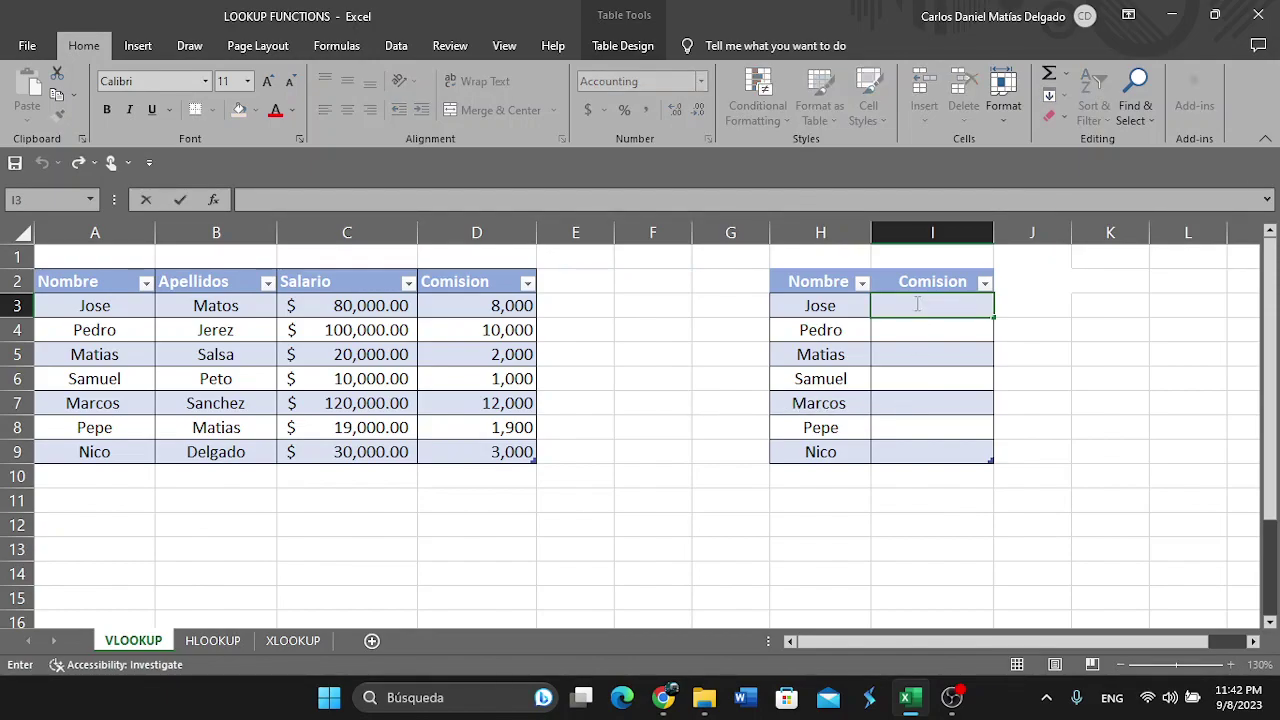
click(878, 308)
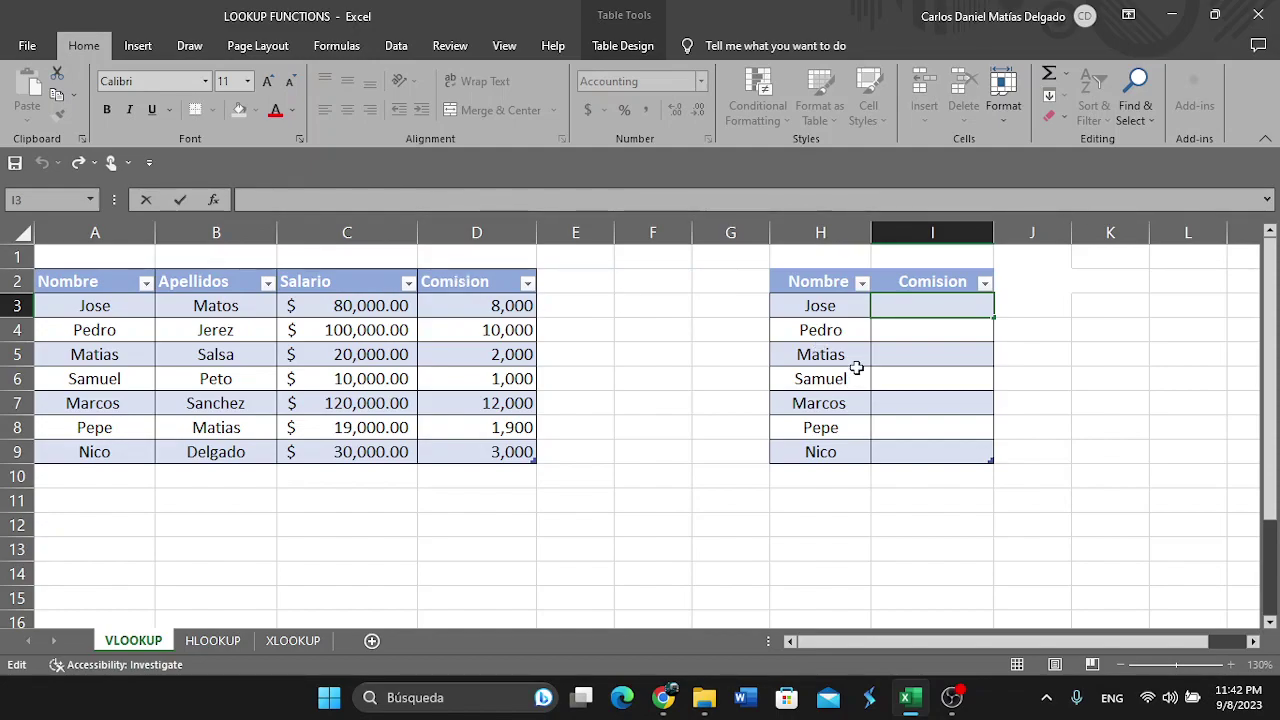
click(816, 278)
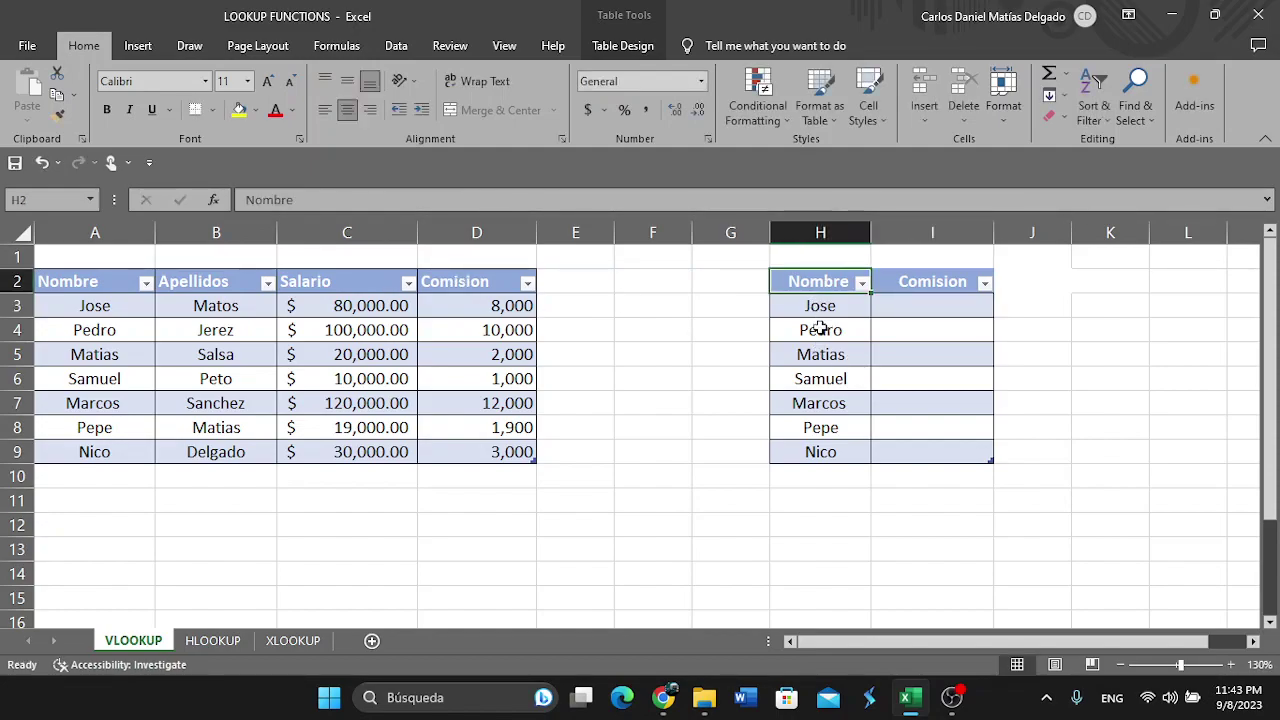
drag(822, 305, 833, 468)
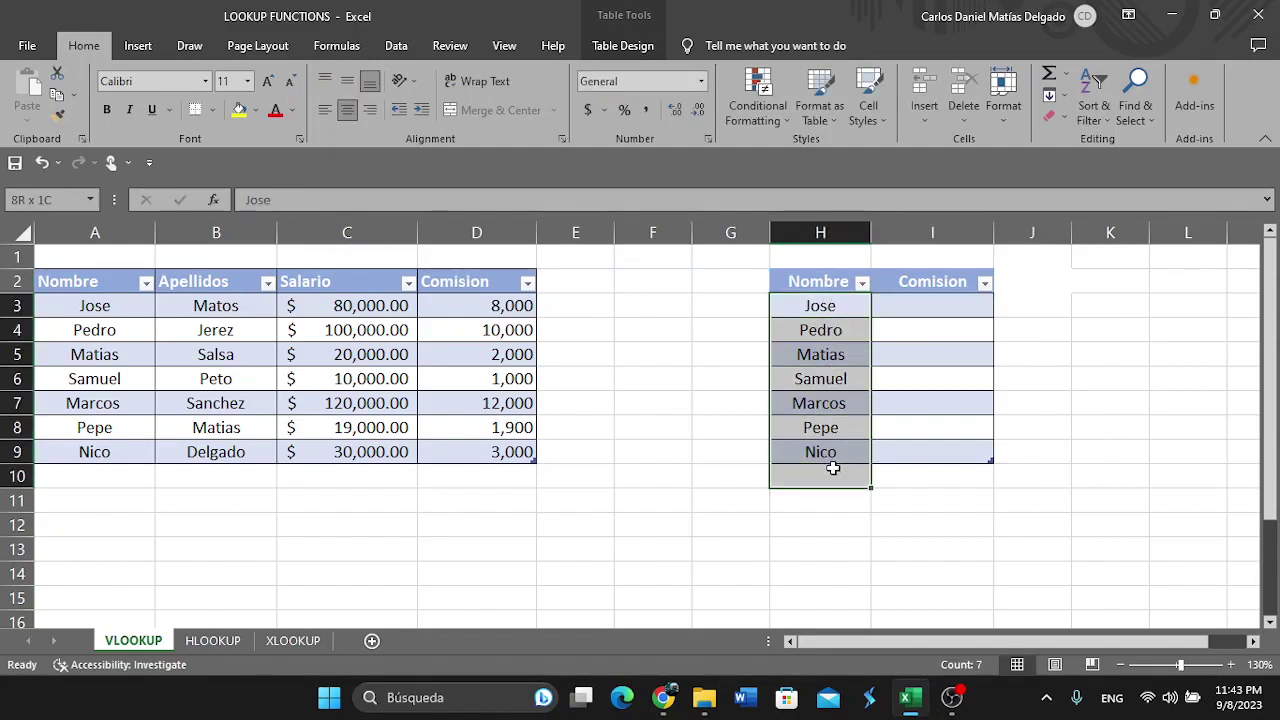
drag(481, 305, 500, 470)
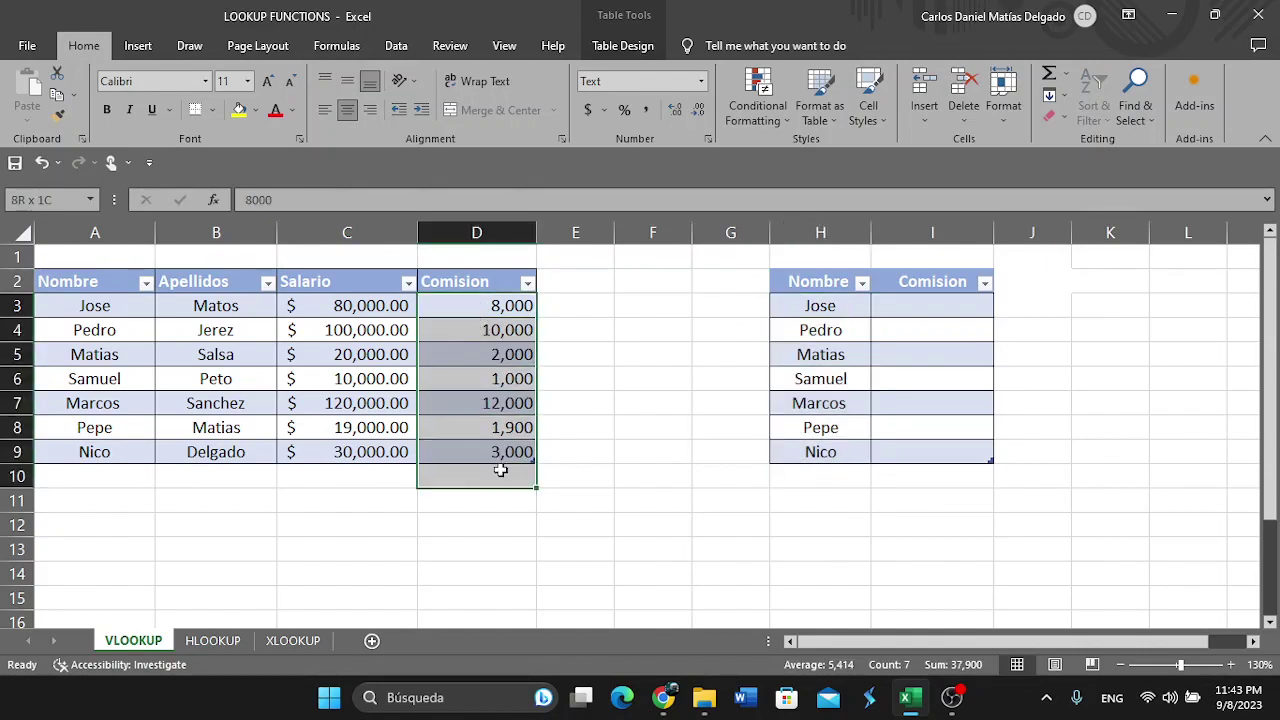
click(500, 470)
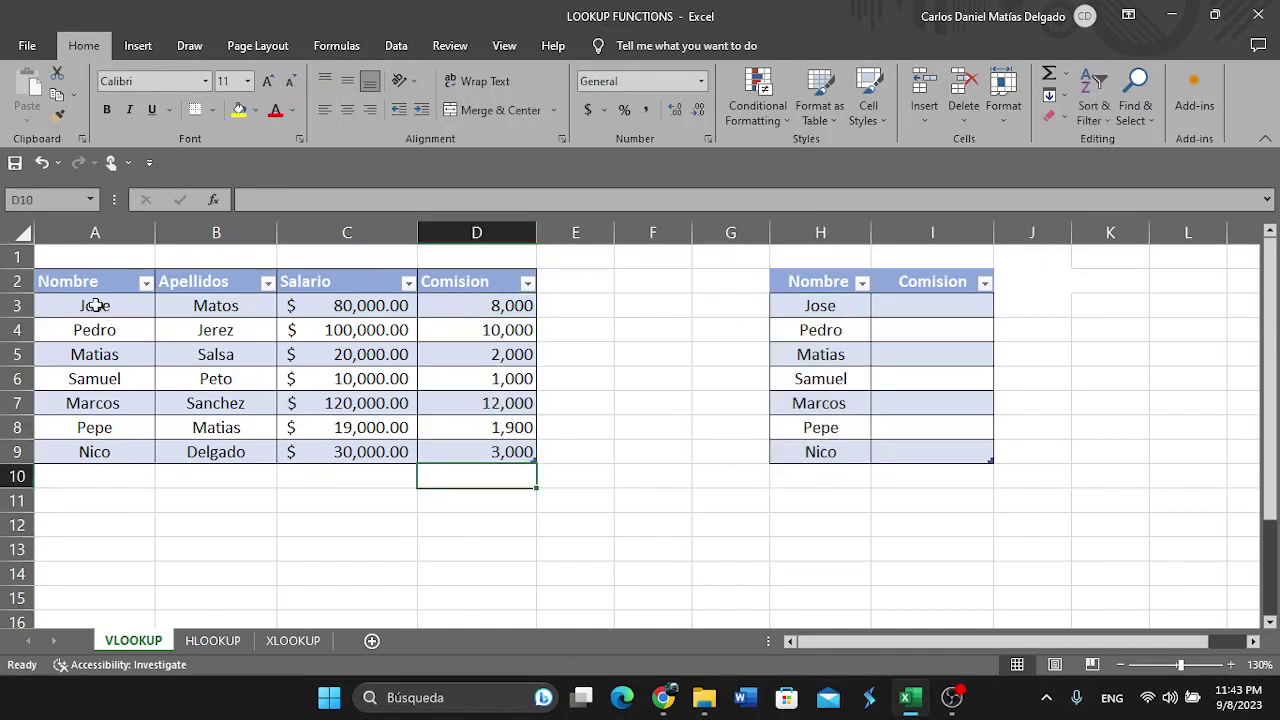
drag(95, 305, 517, 452)
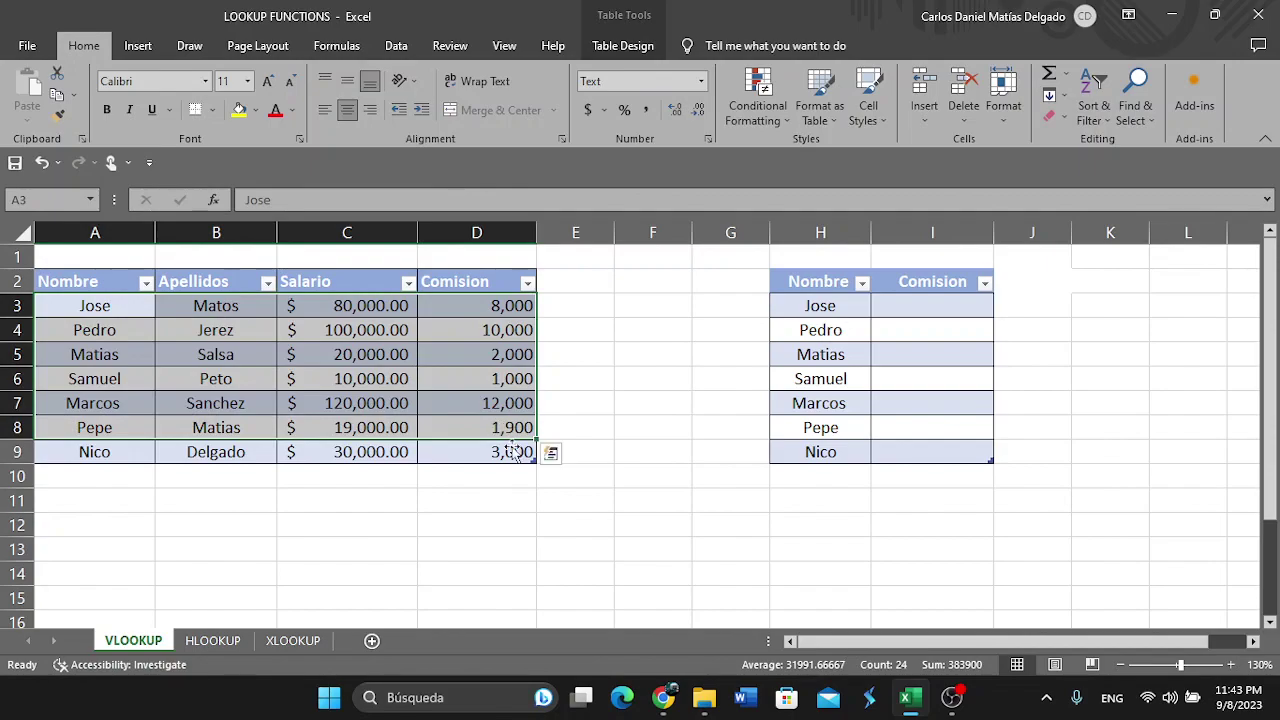
click(600, 524)
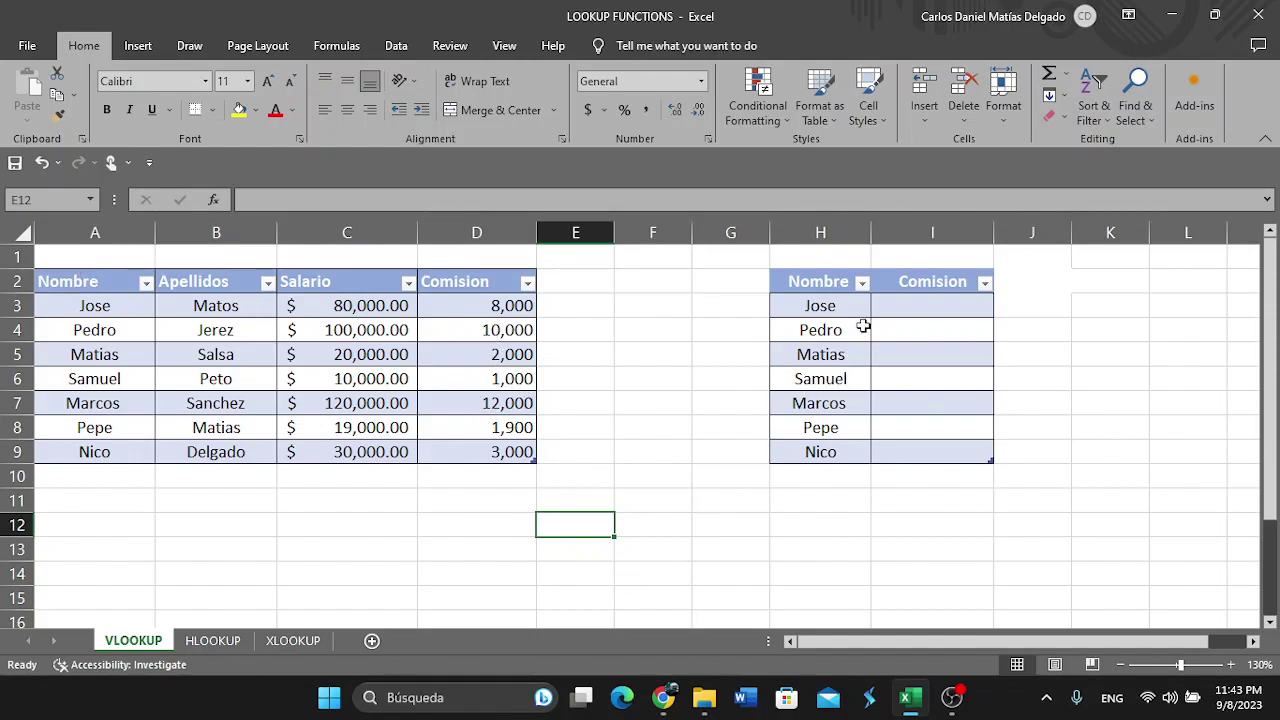
Begin =VLOOKUP( in Jose's Comision cell I3 with [@[Nombre]] as the lookup value
click(908, 309)
text(=)
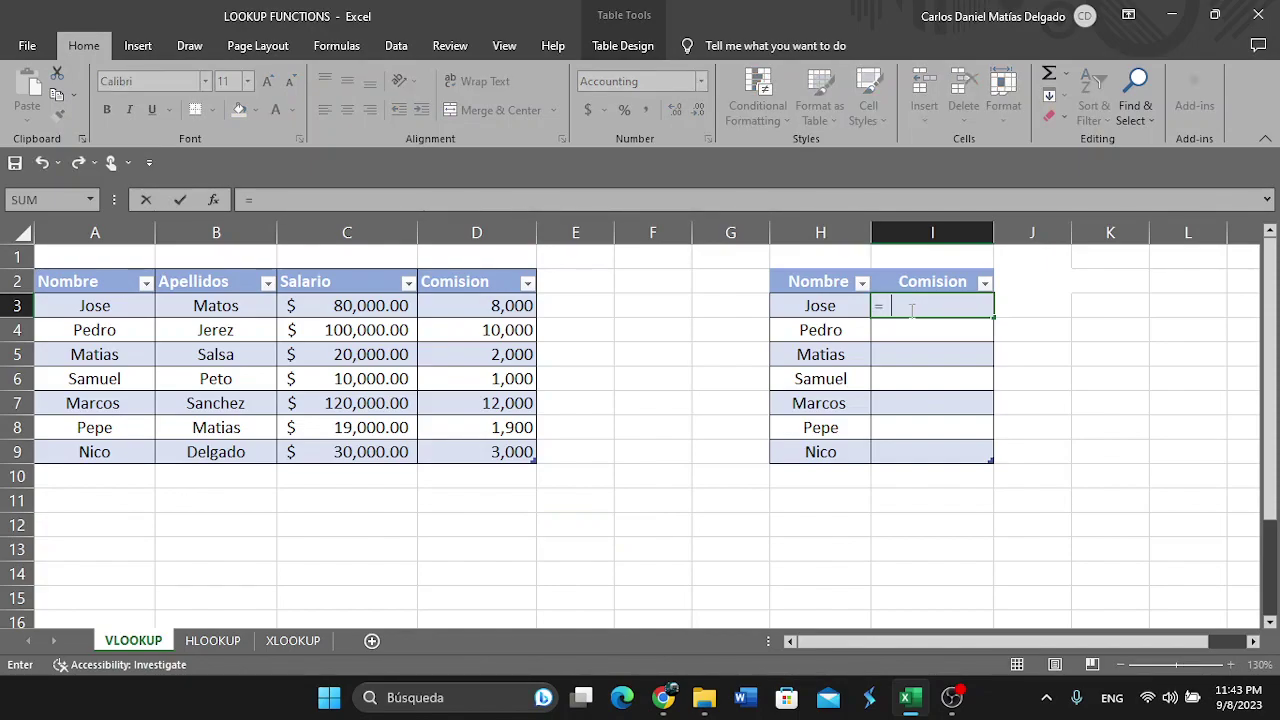
text(vlo)
double_click(938, 328)
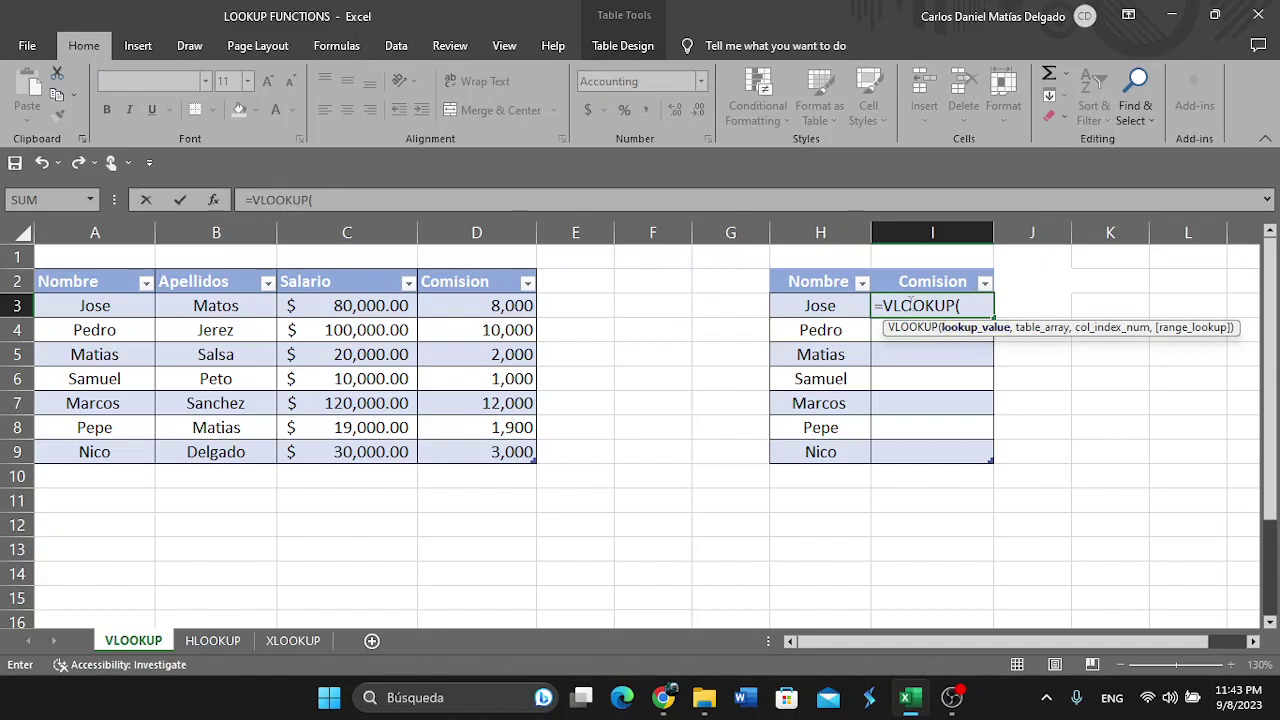
key(BackSpace)
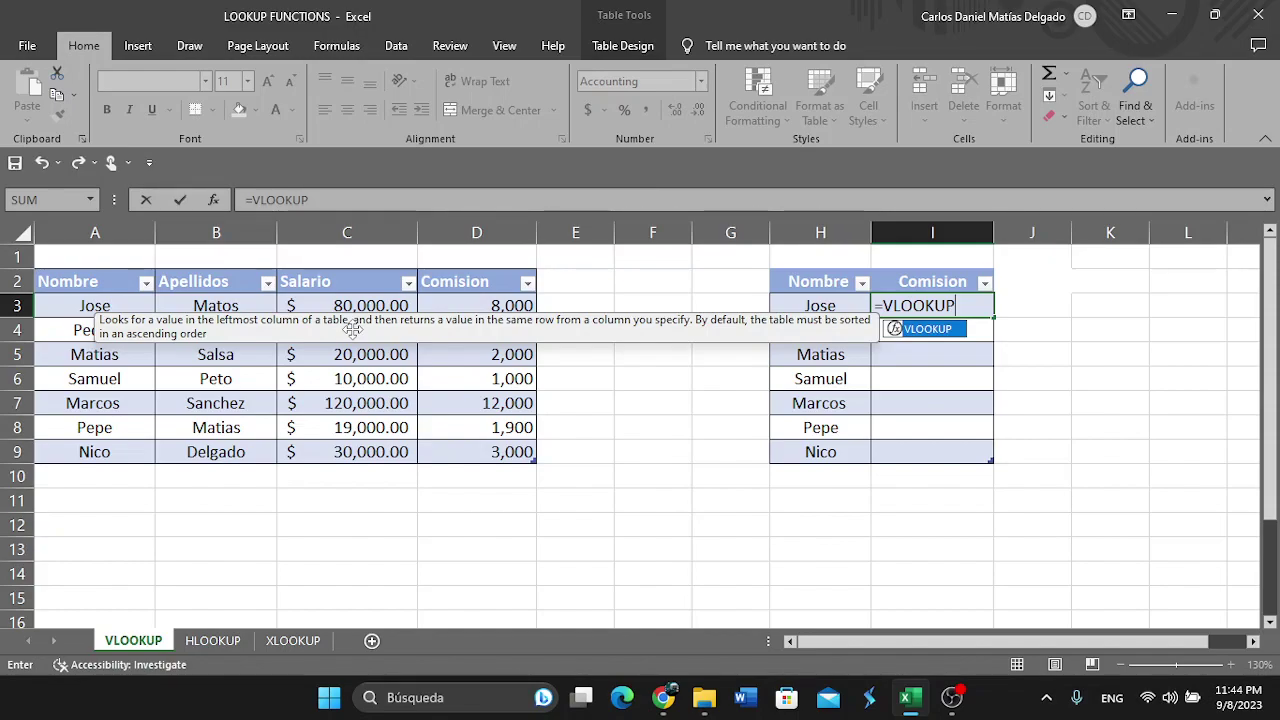
text(()
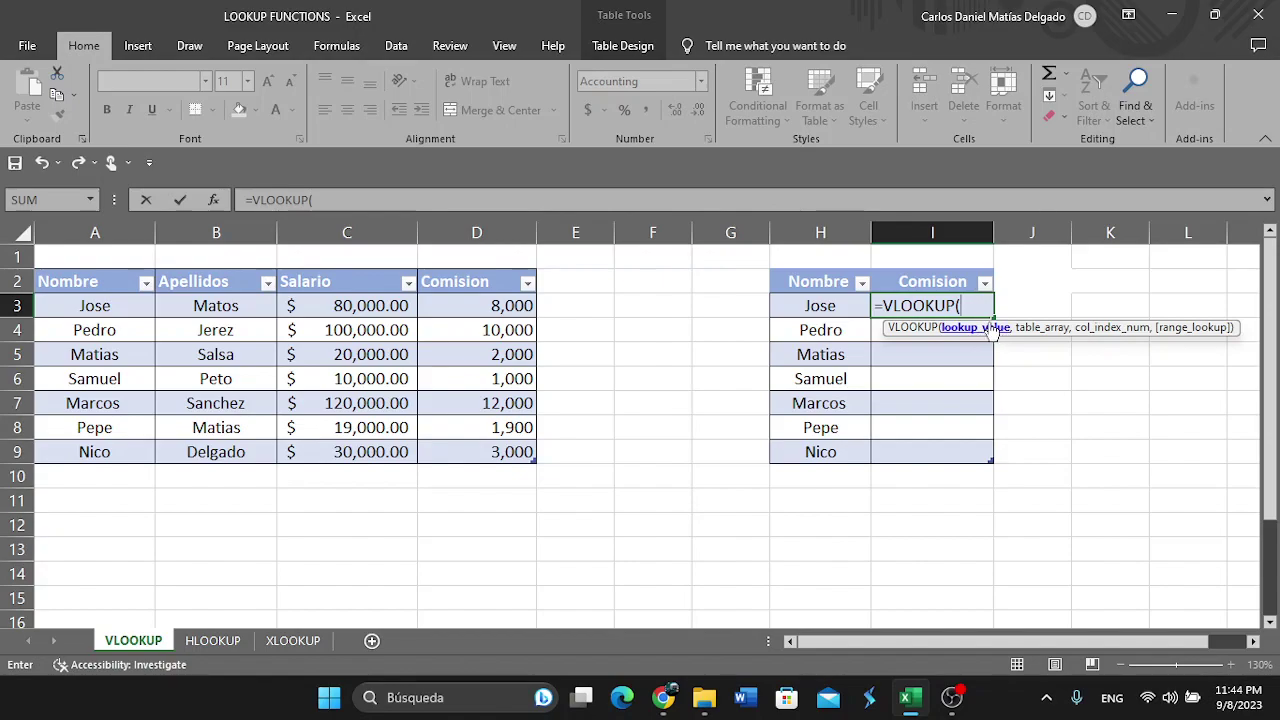
click(818, 307)
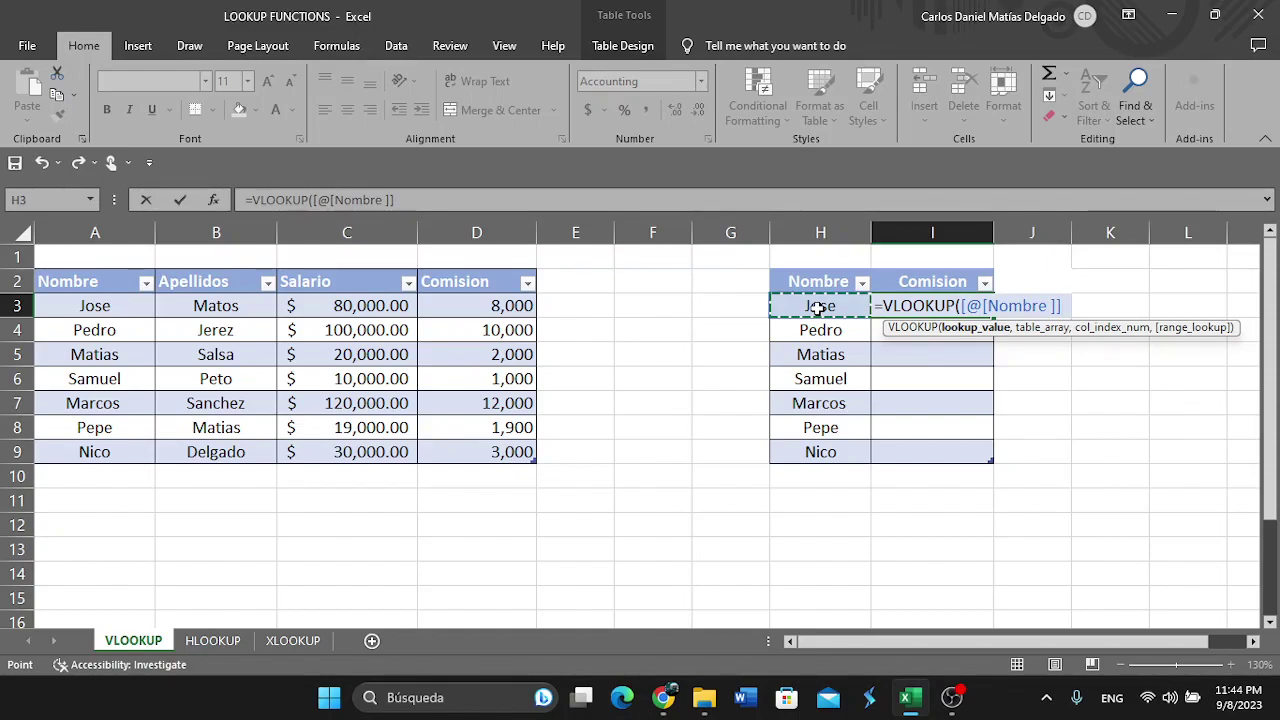
text(,)
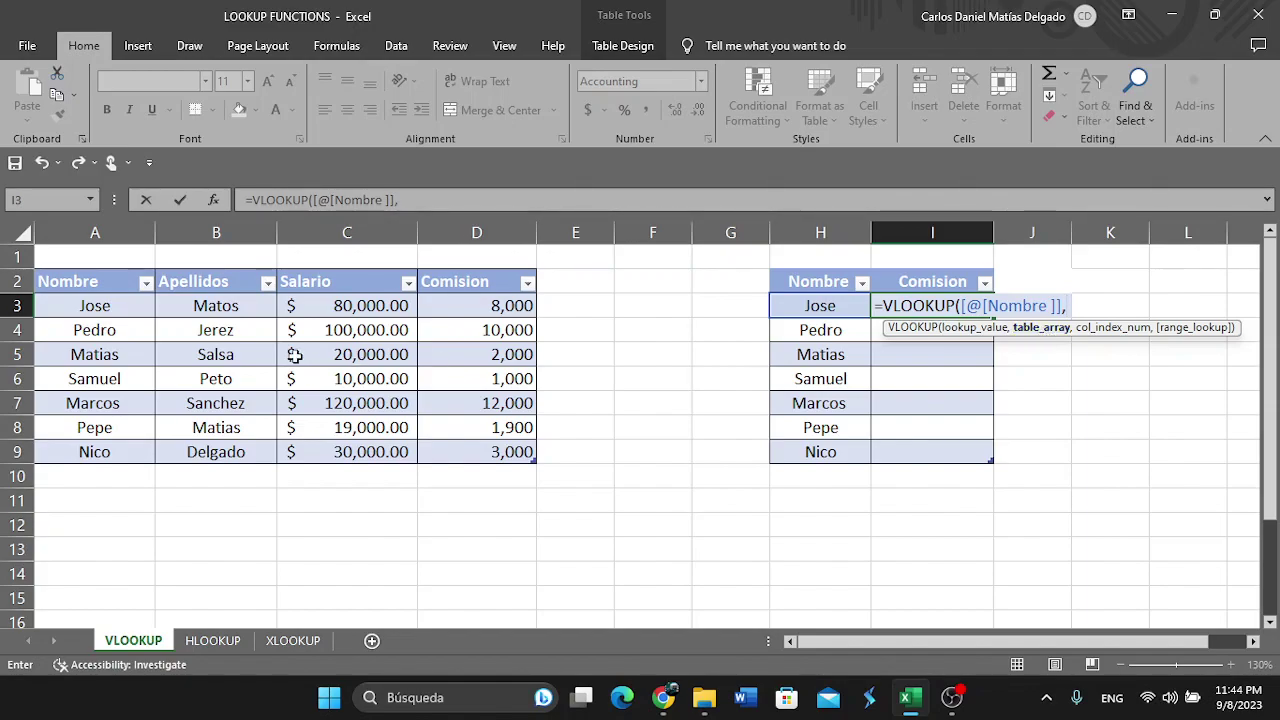
Add Table1 as the table array, column 4 and 0 for an exact match
click(88, 312)
drag(290, 410, 500, 455)
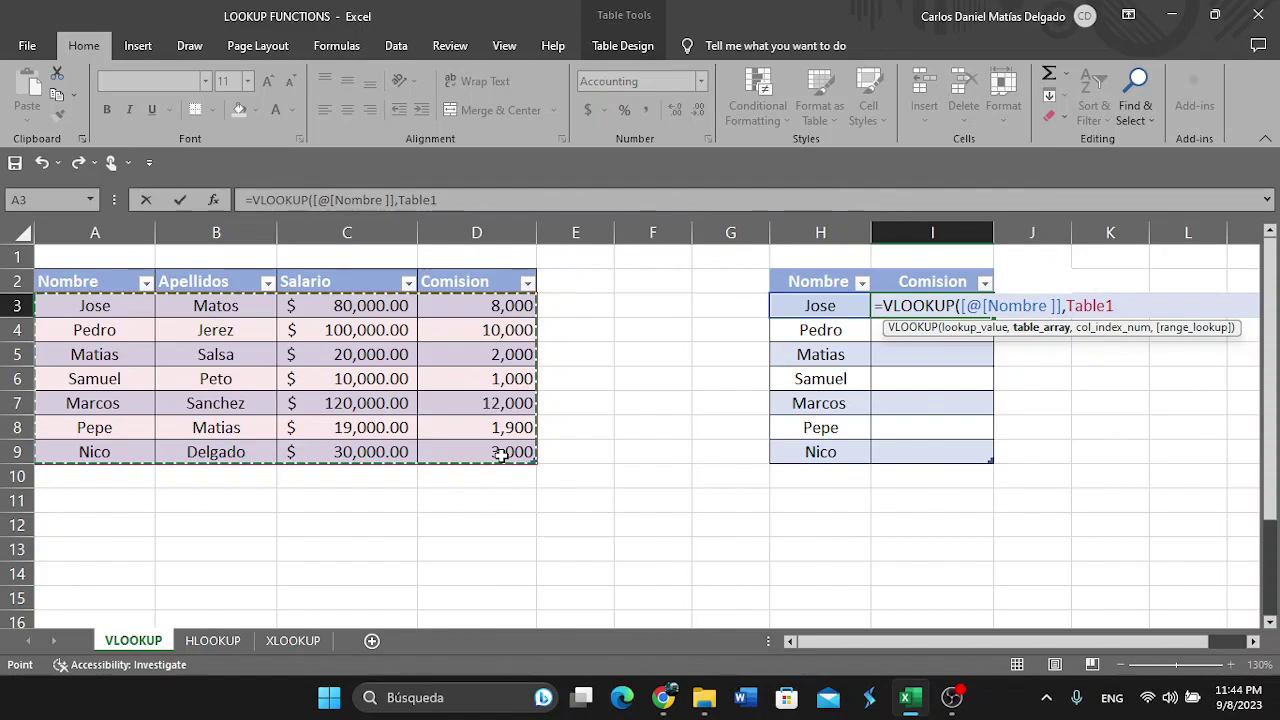
text(,)
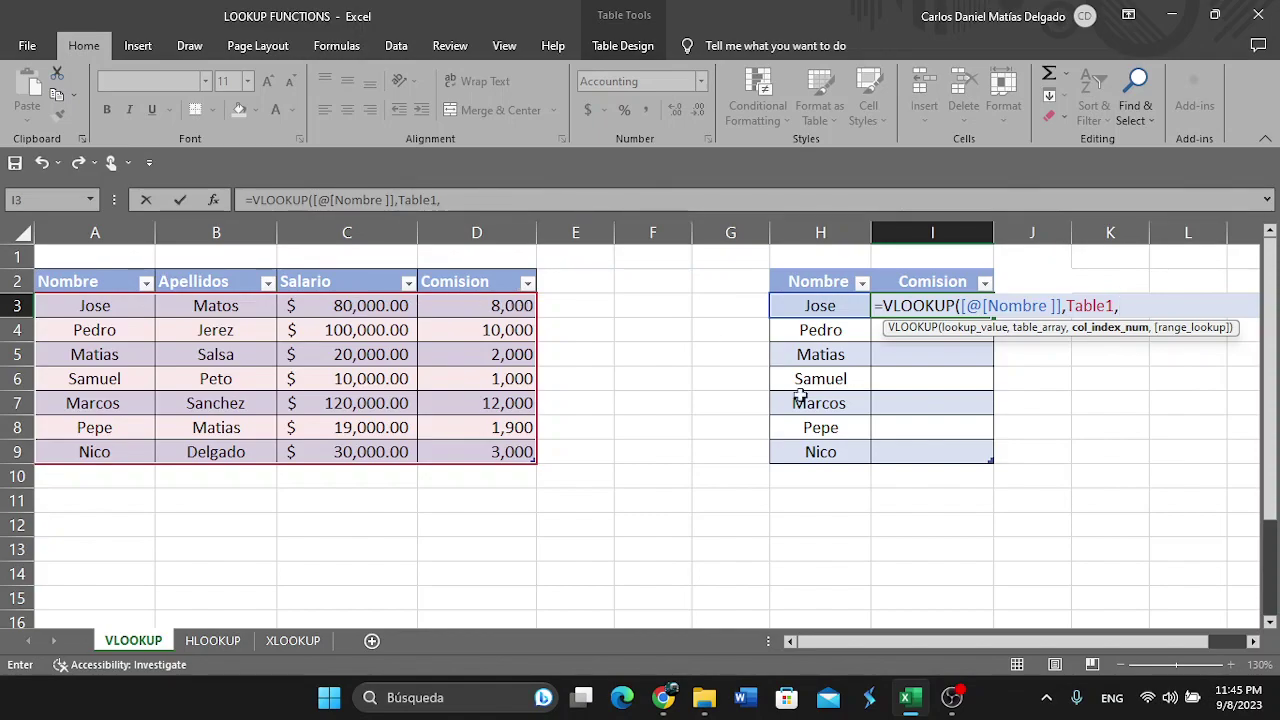
text(4)
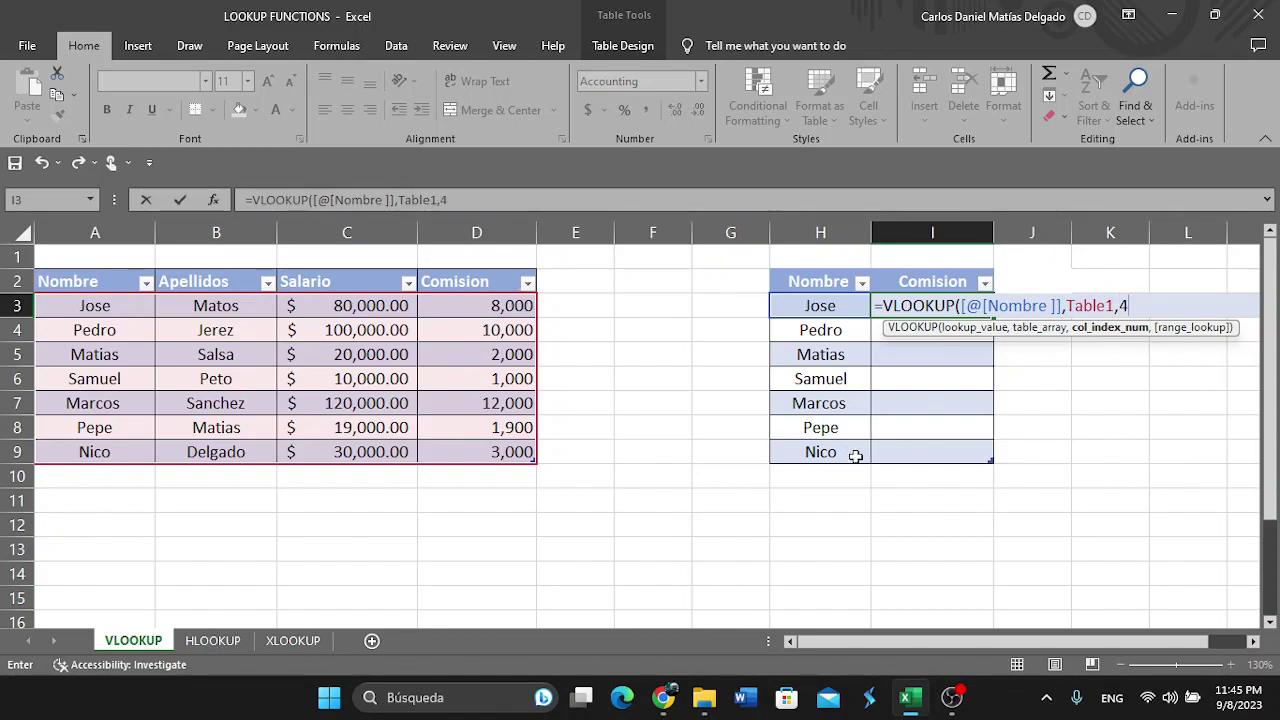
text(,)
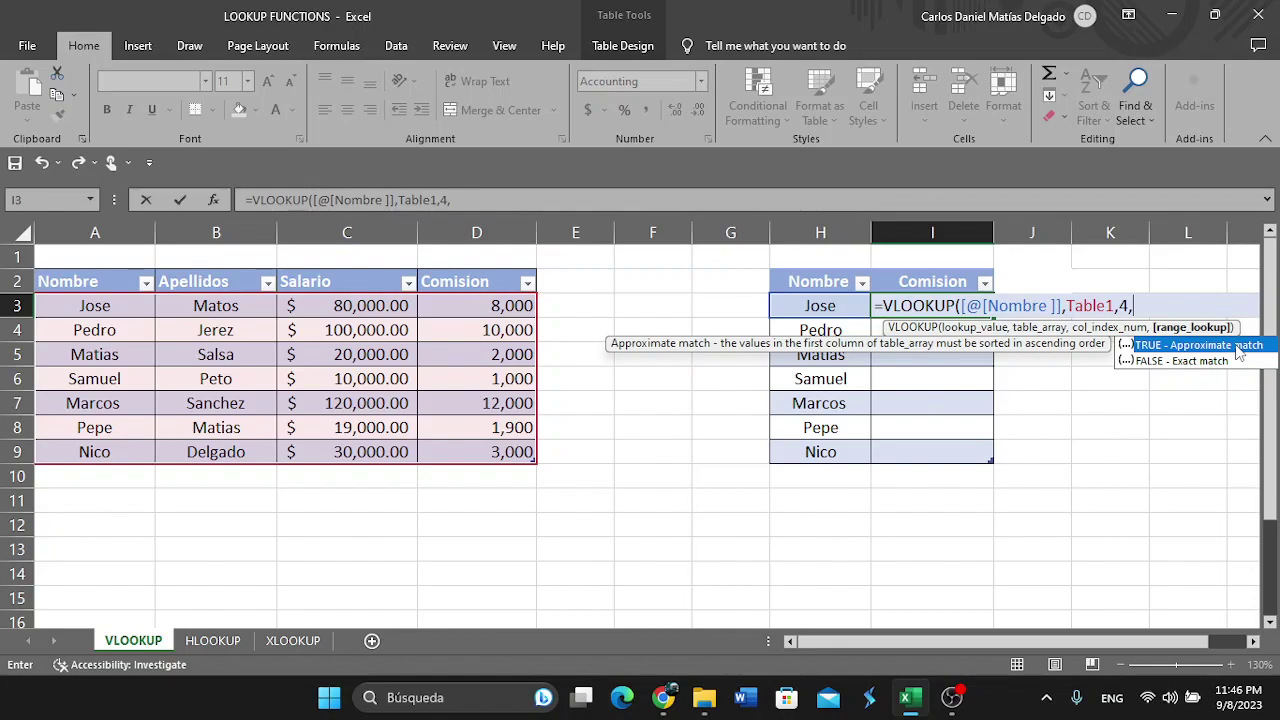
text(0)
Close and enter the VLOOKUP, filling Comision from $8,000.00 for Jose to $3,000.00 for Nico
text())
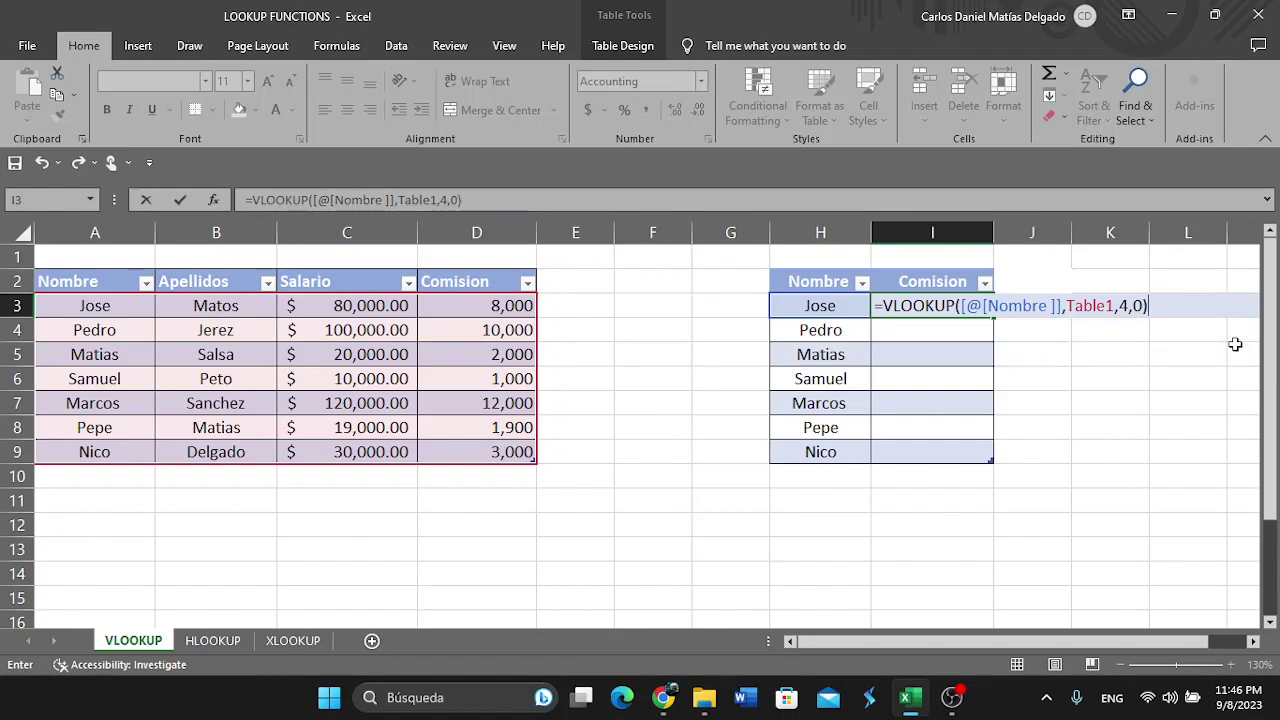
key(Return)
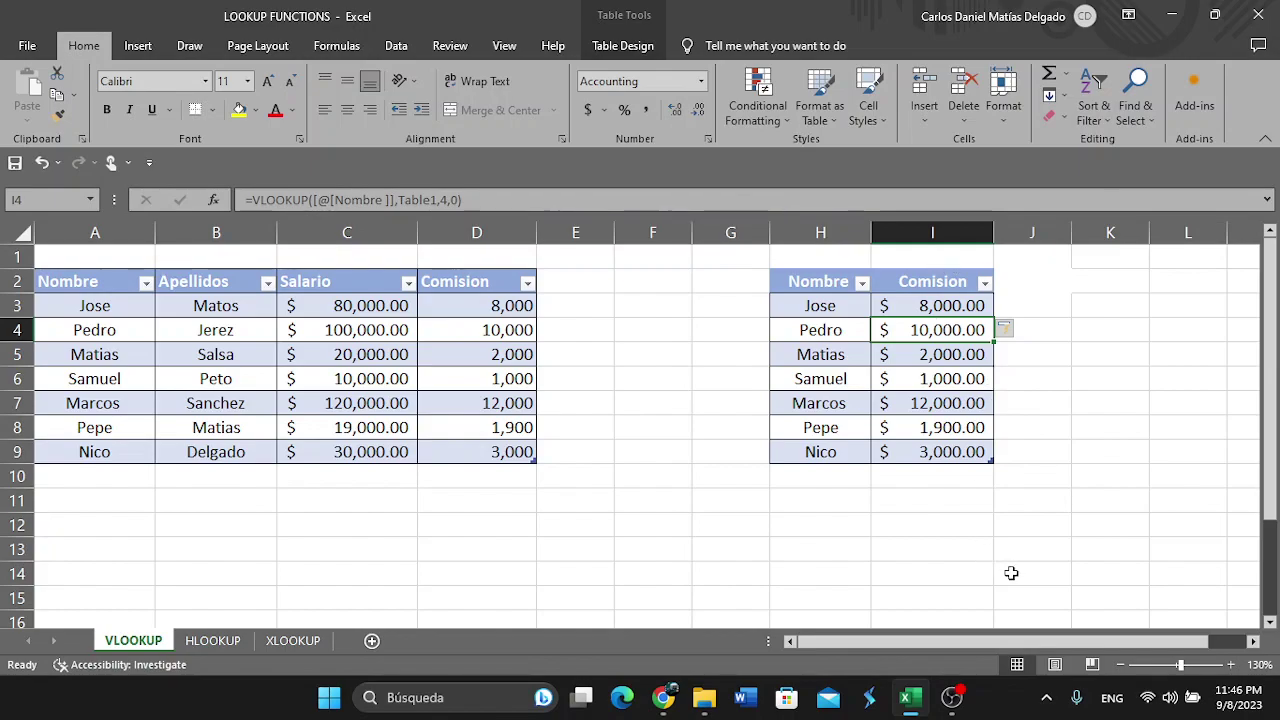
click(942, 301)
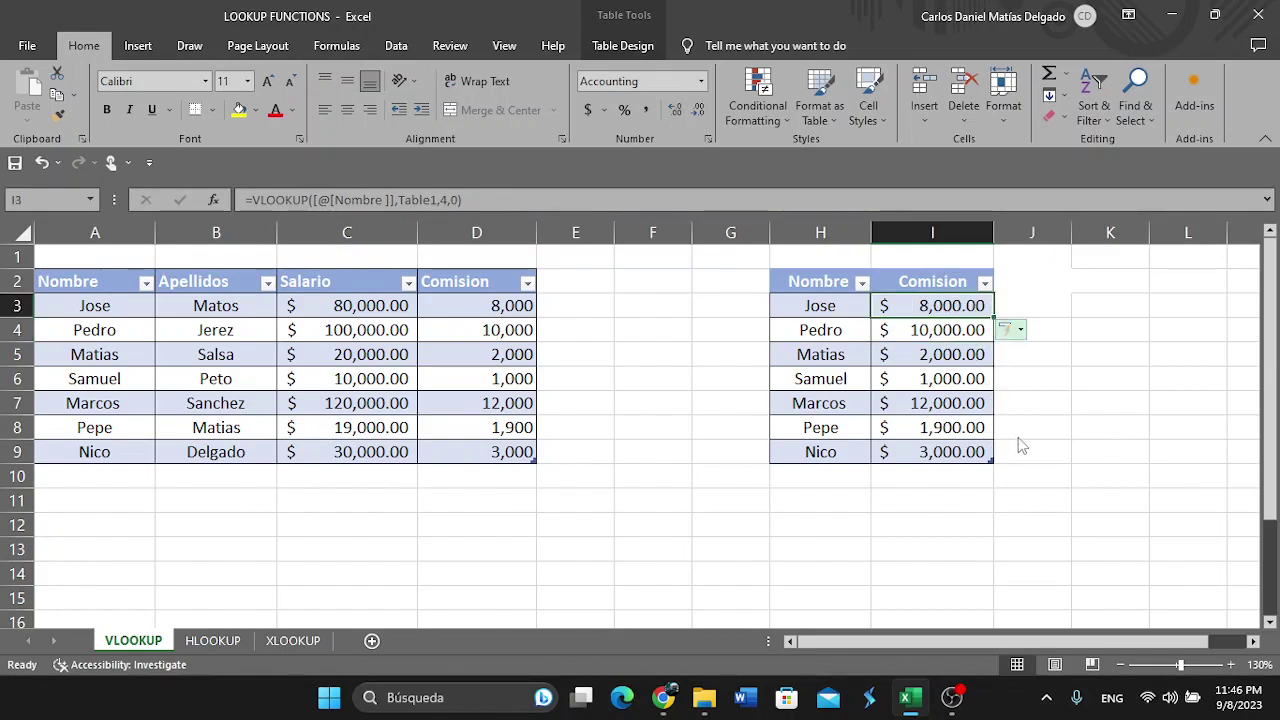
Review the formula and compare Jose's and Pedro's results with their column D commissions
double_click(933, 305)
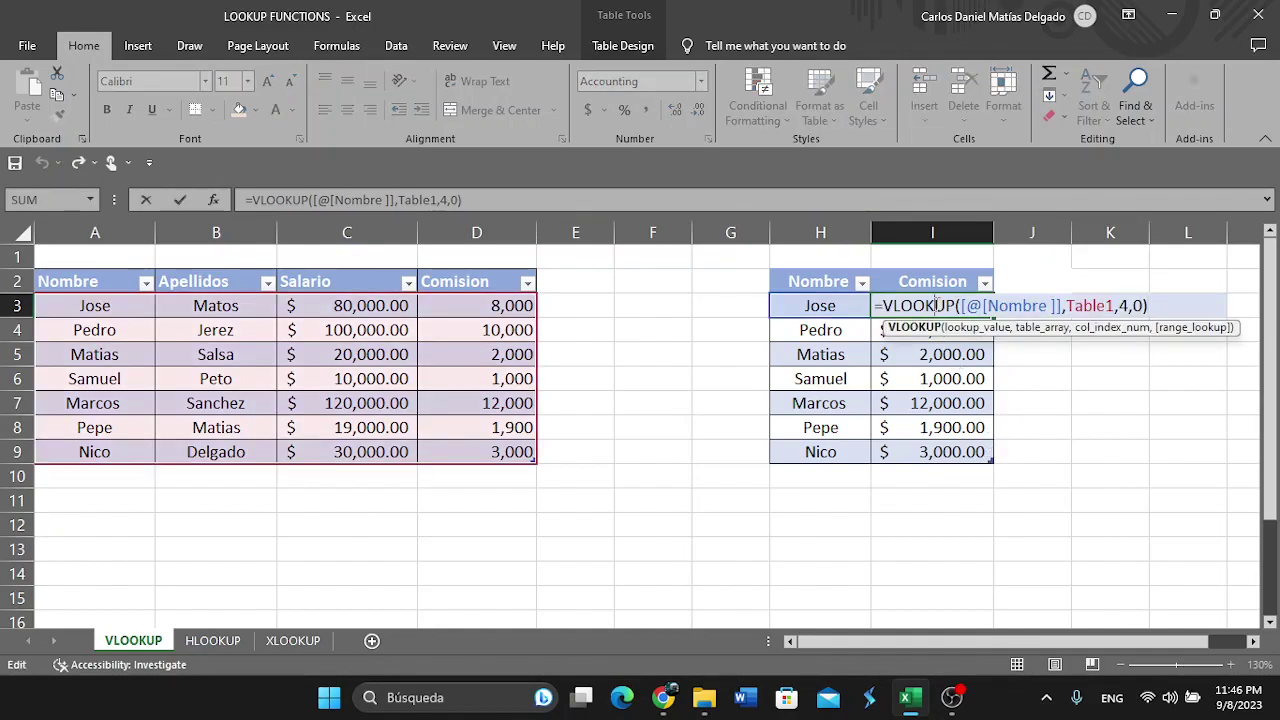
click(918, 378)
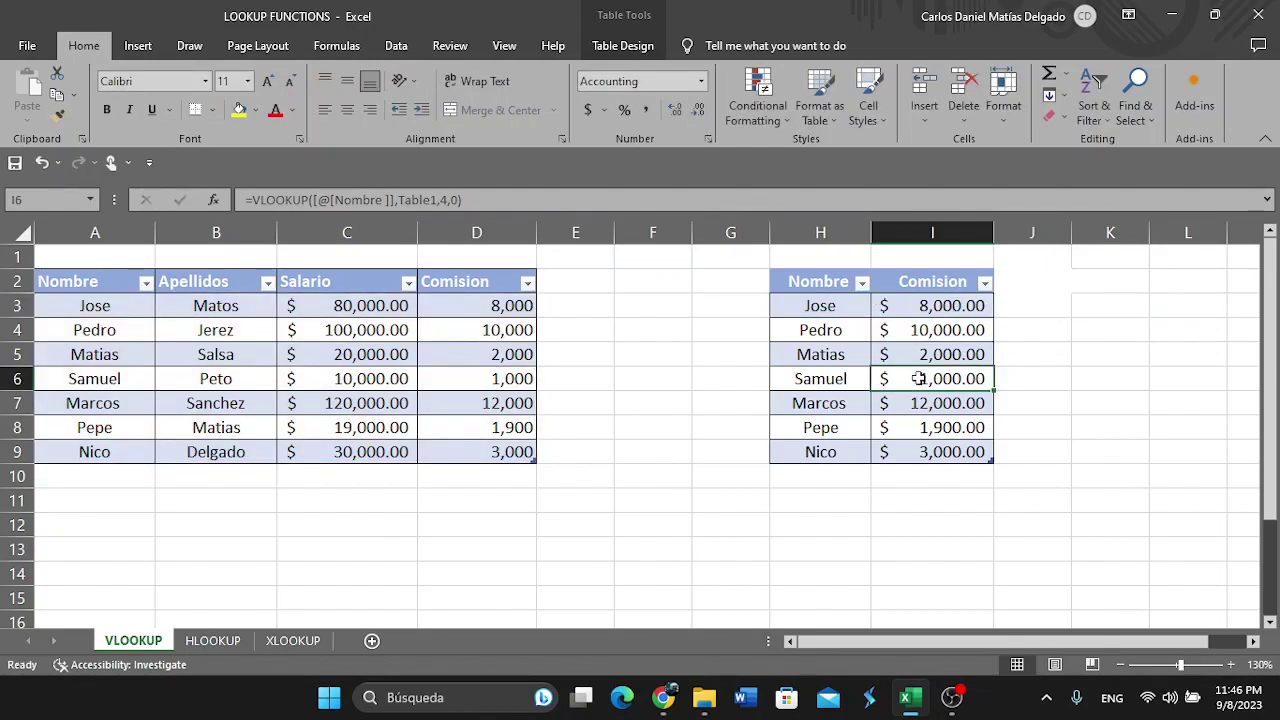
click(481, 308)
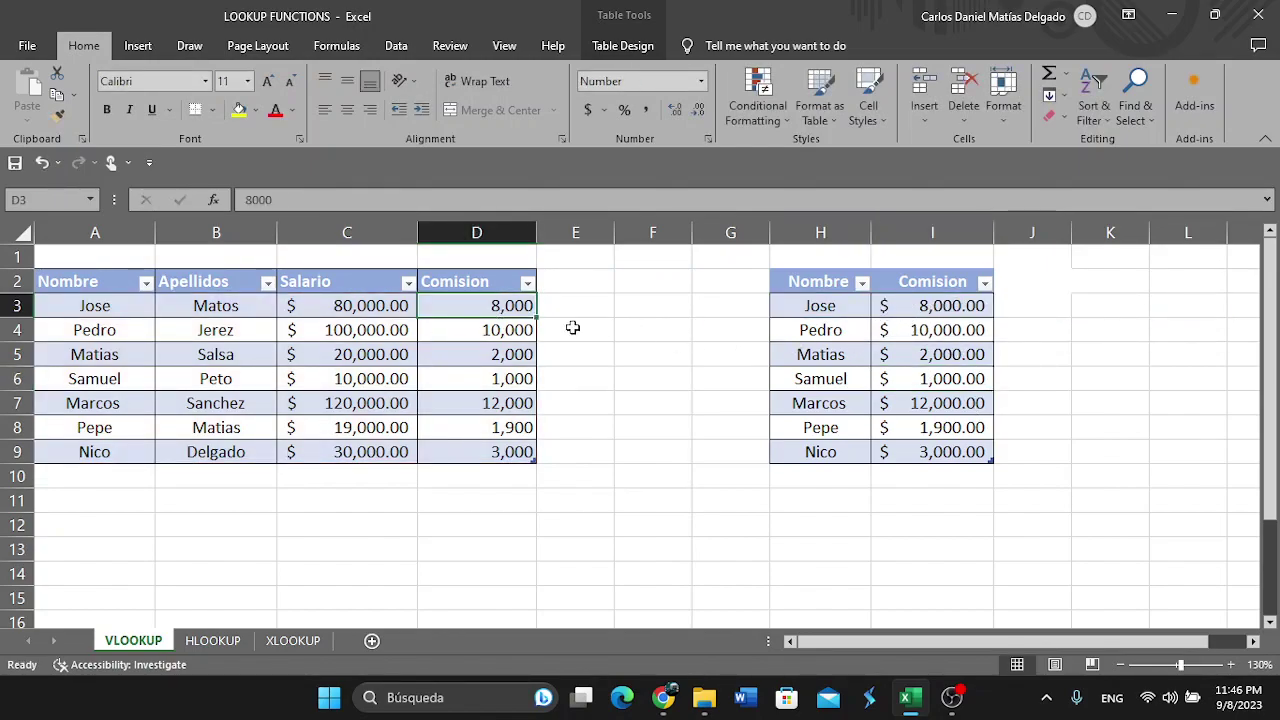
click(530, 331)
click(952, 327)
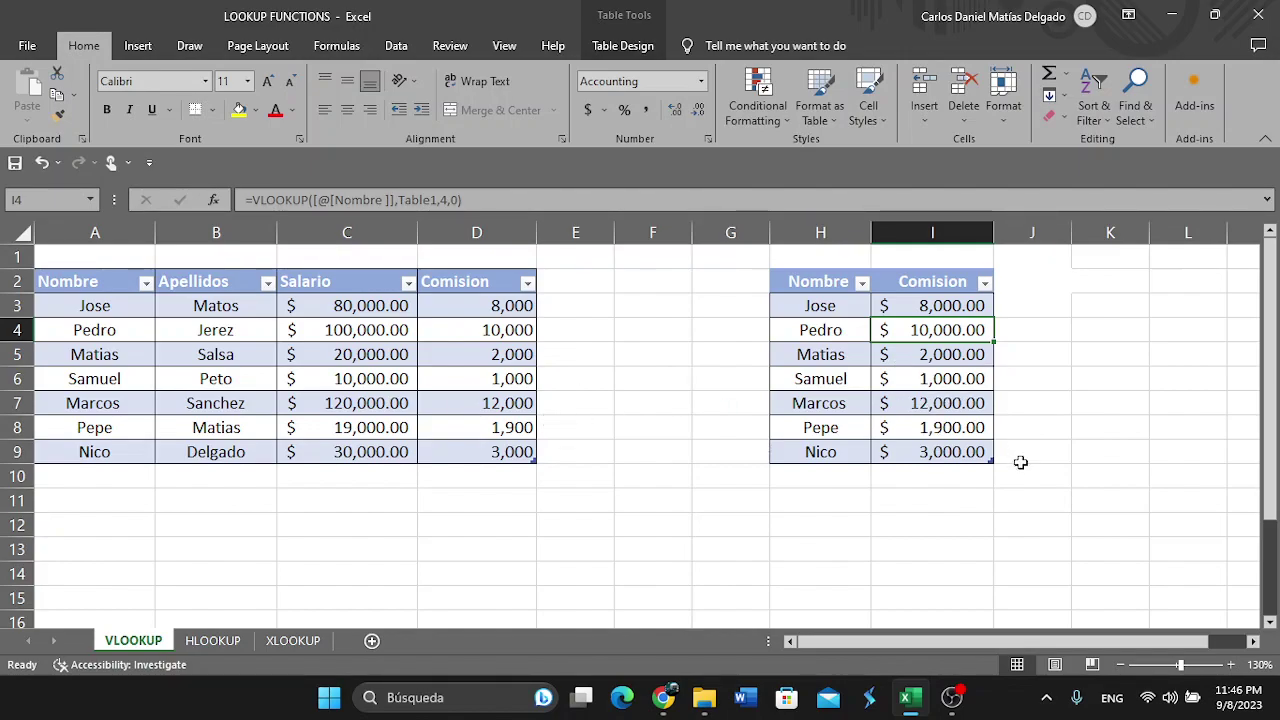
click(973, 524)
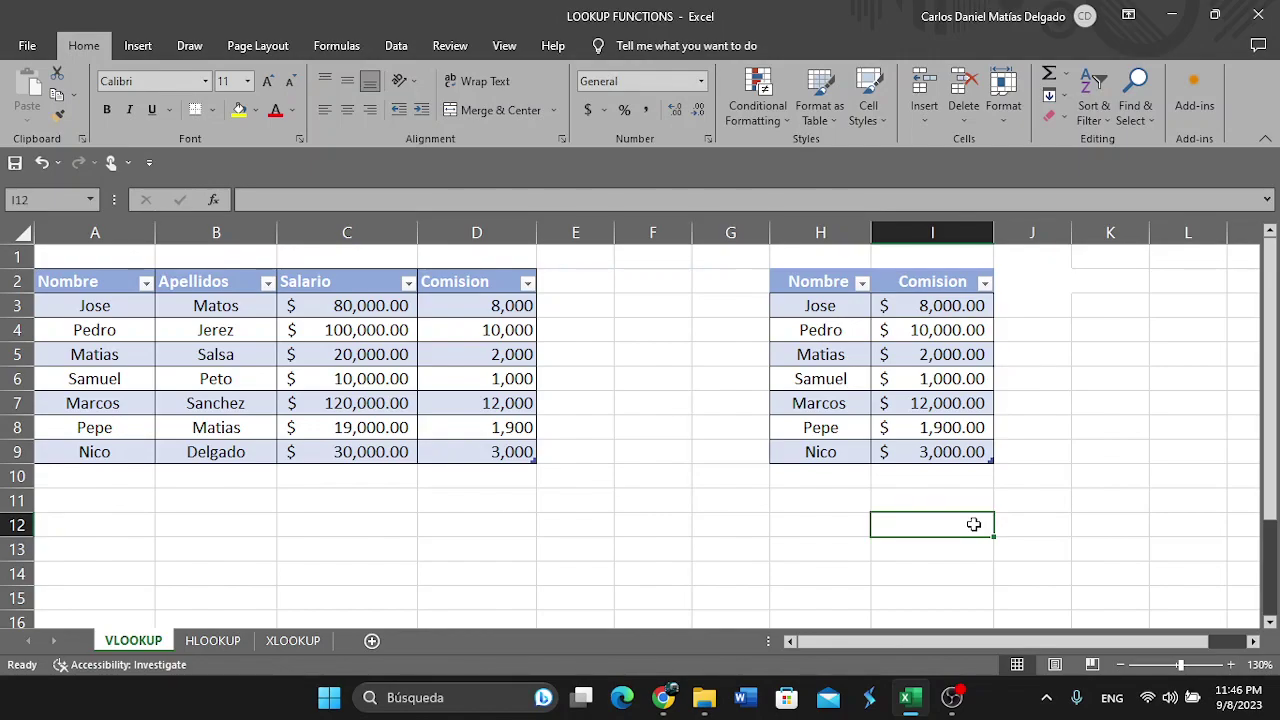
On the HLOOKUP sheet, begin typing =hl in Jose's Comision cell M2
click(224, 644)
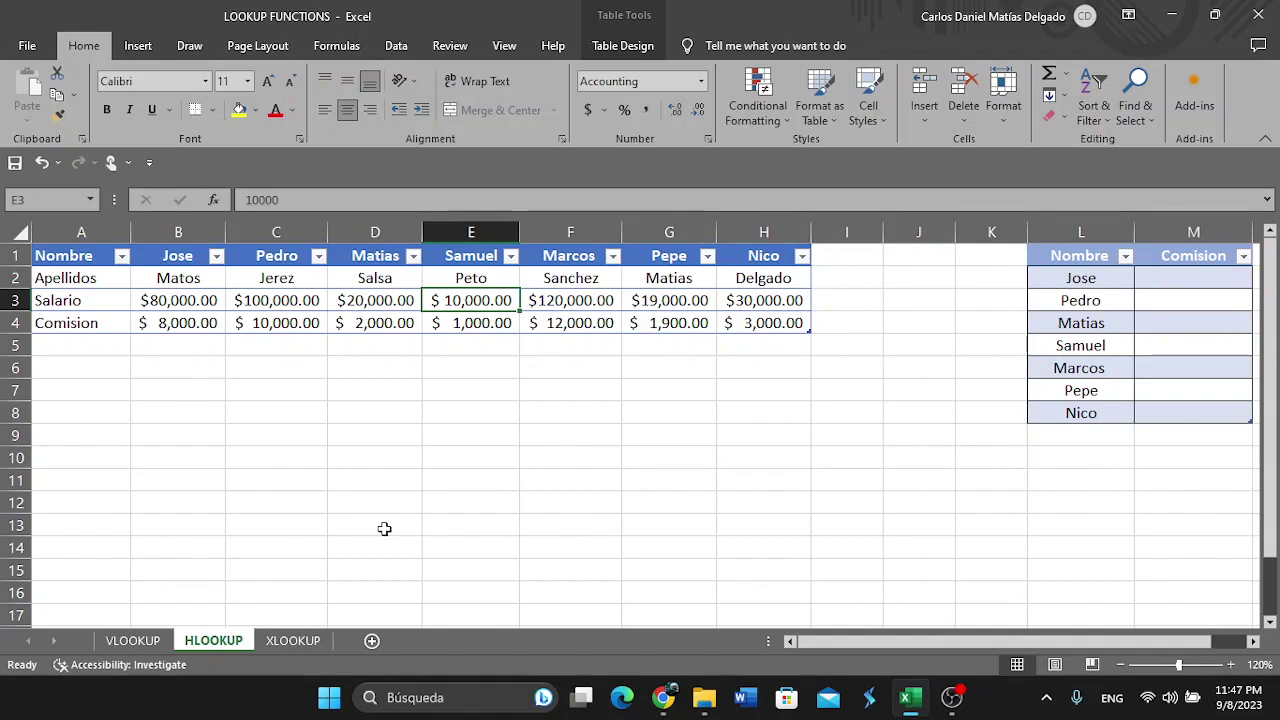
double_click(1177, 272)
text(=)
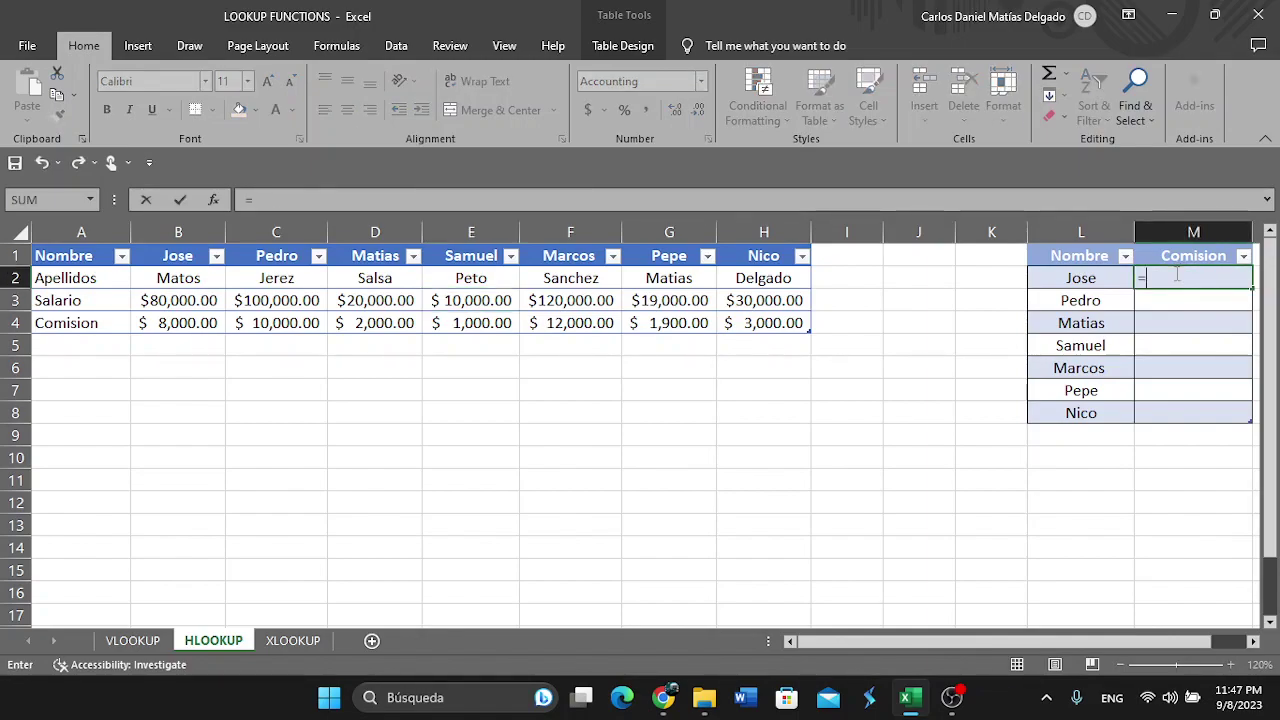
text(h)
text(l)
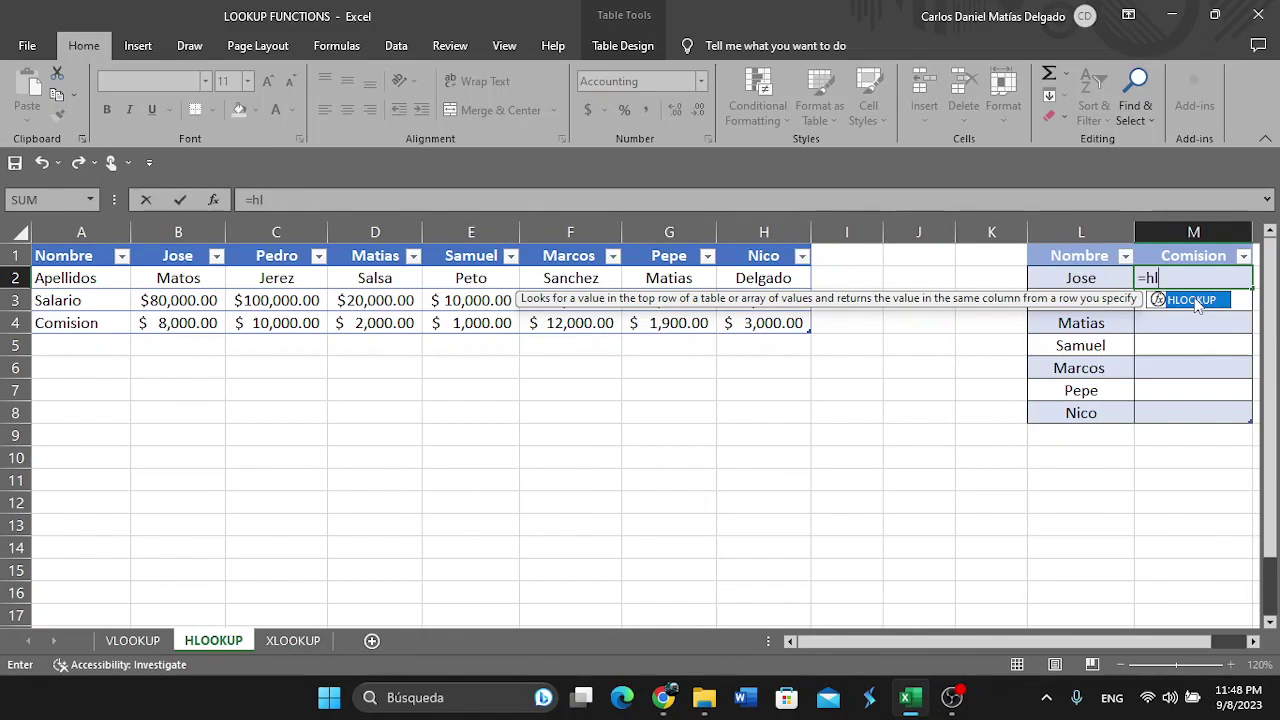
Accept HLOOKUP and use Jose's name in L2 as the lookup value
double_click(1197, 303)
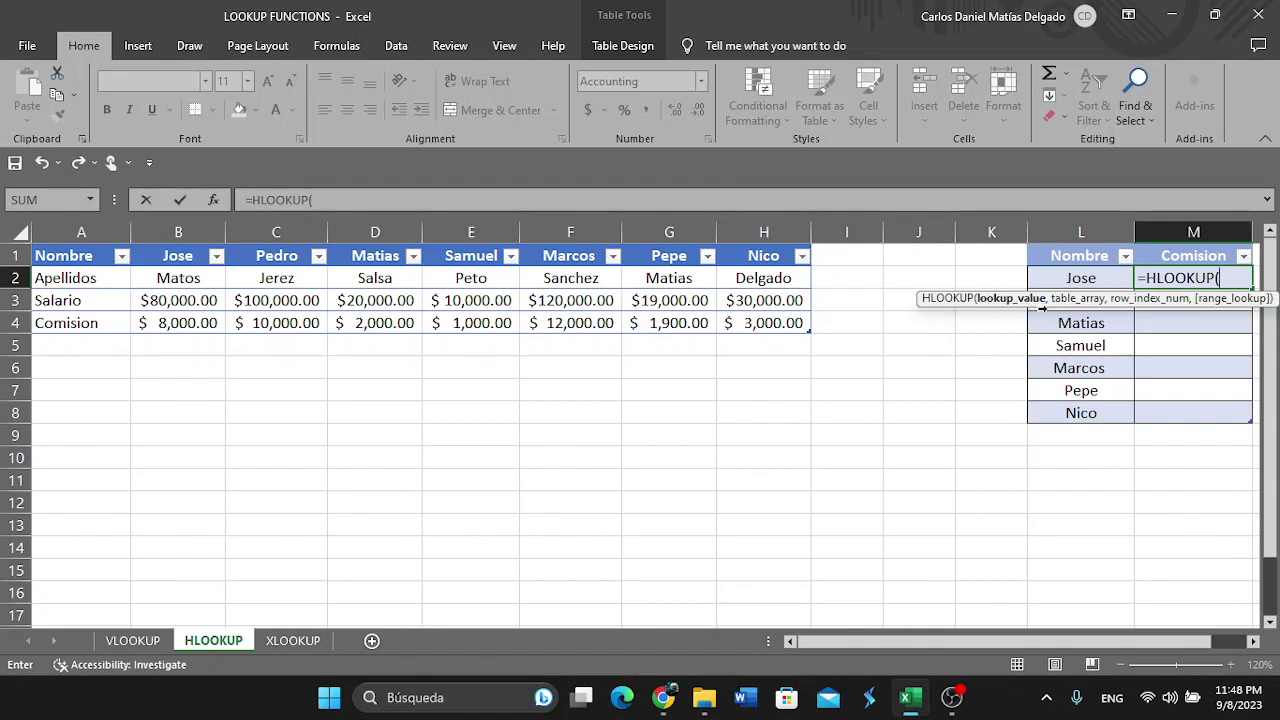
click(1096, 276)
click(1096, 276)
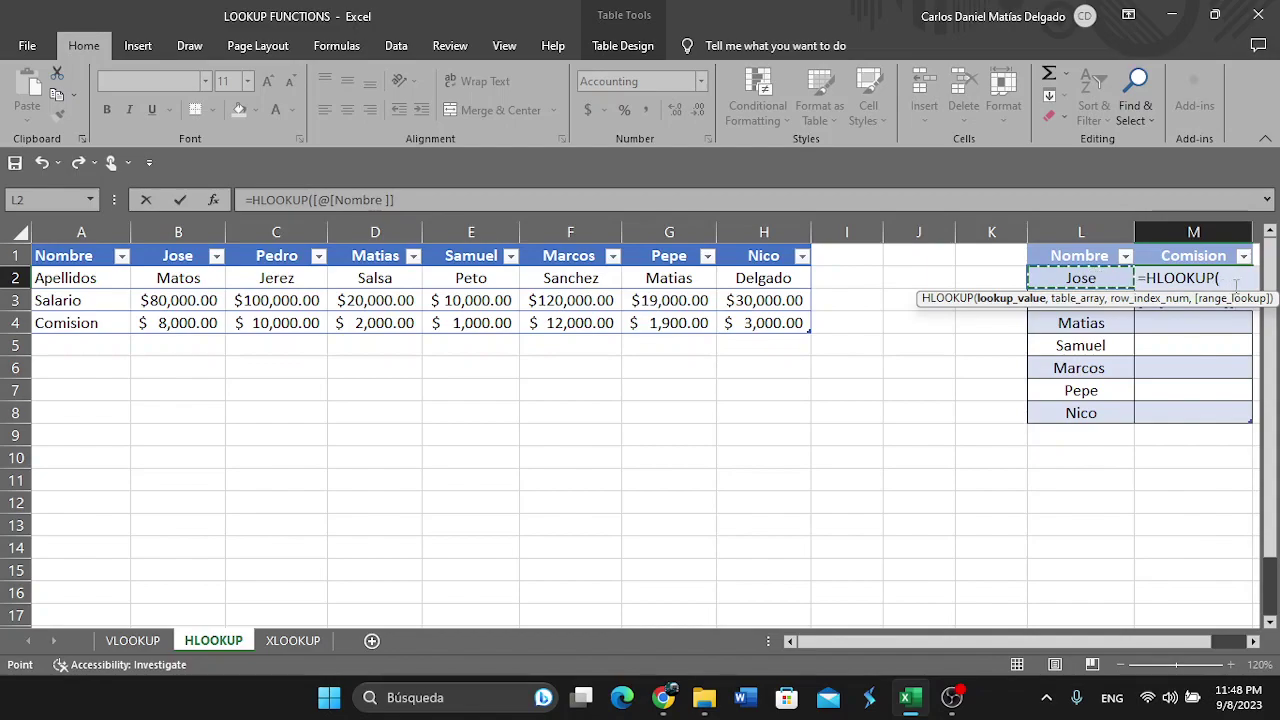
click(1178, 284)
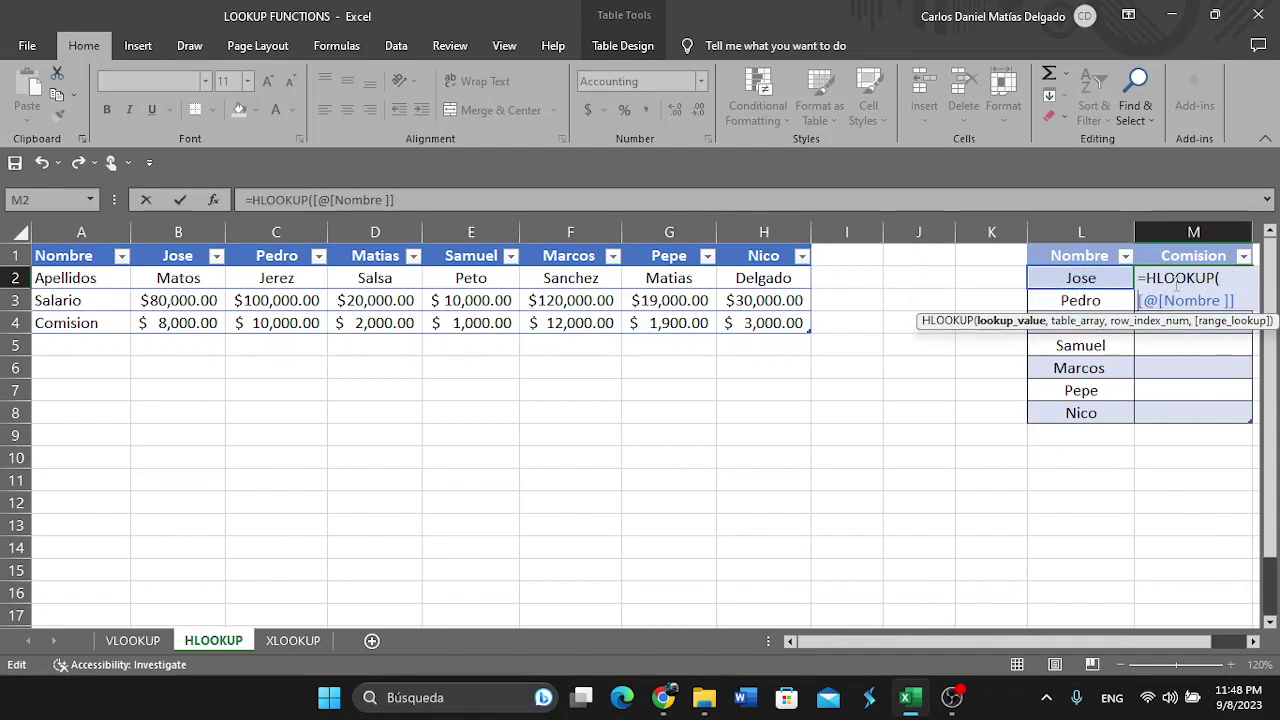
click(1248, 305)
text(,)
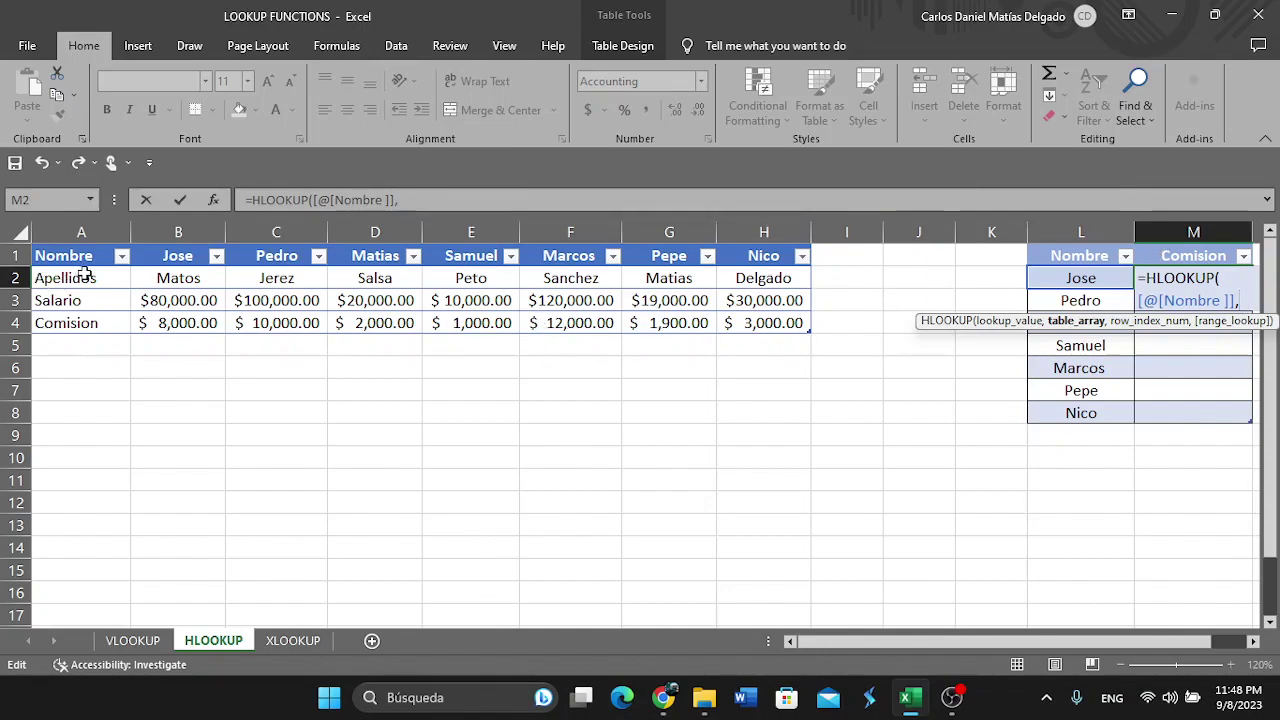
Set B1:H4 as the table array, row 4 with exact match 0, and enter the formula
click(176, 257)
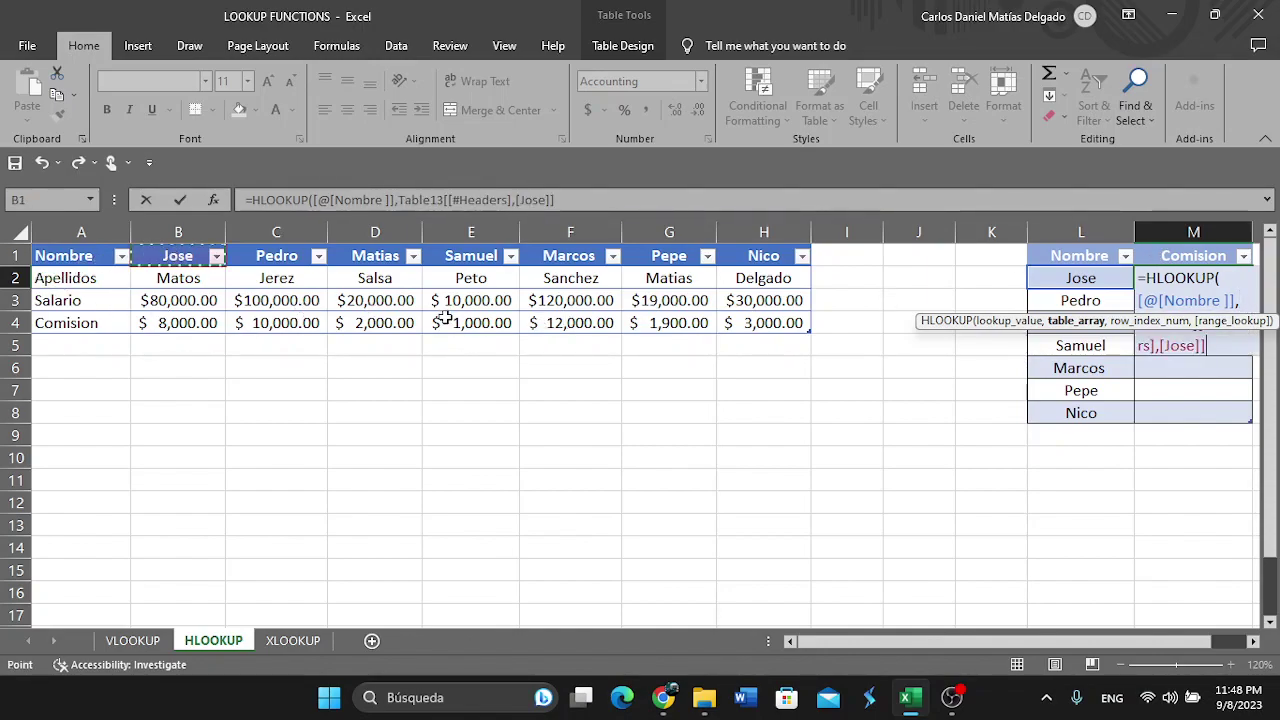
click(206, 300)
drag(178, 255, 758, 318)
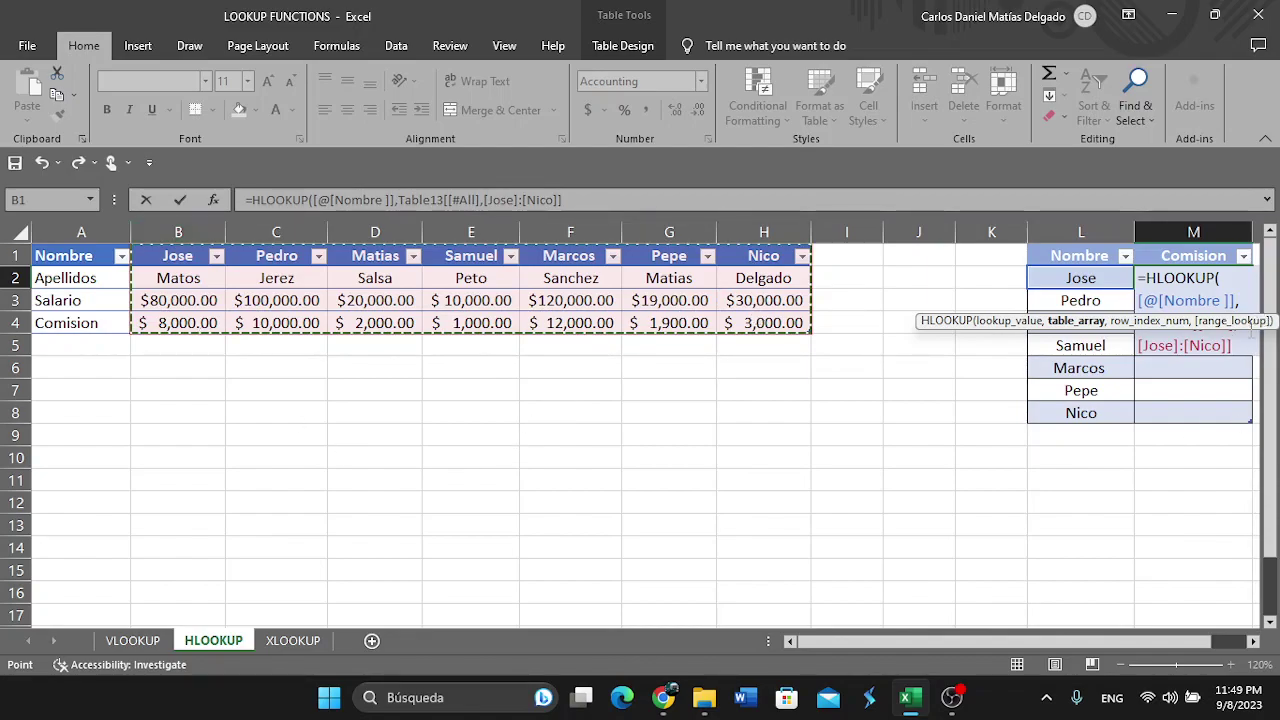
text(,)
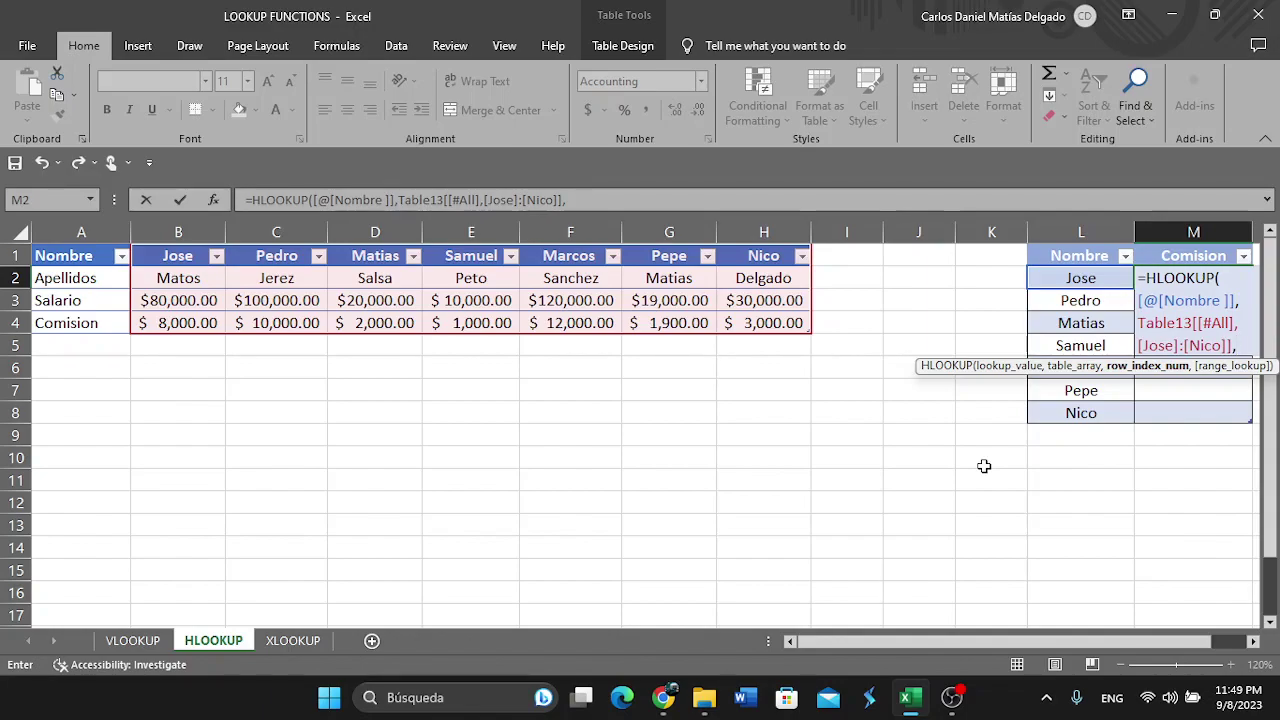
text(4)
text(,)
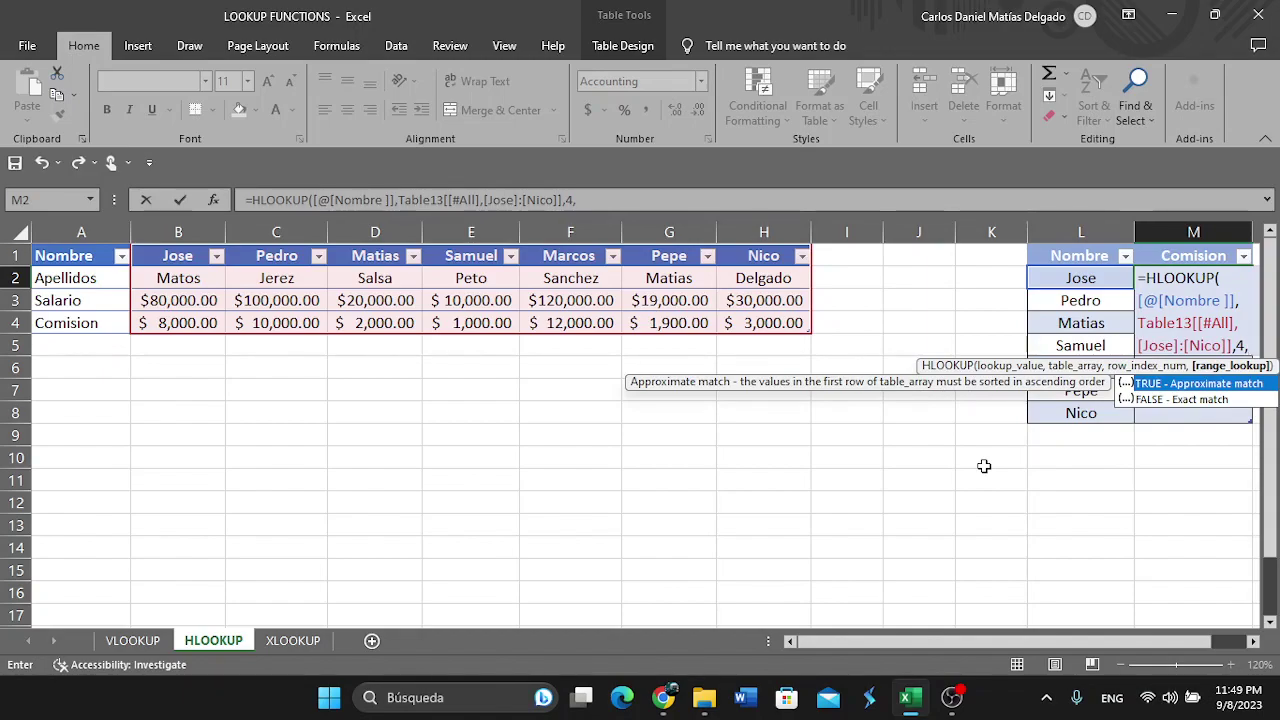
text(0)
text())
key(Return)
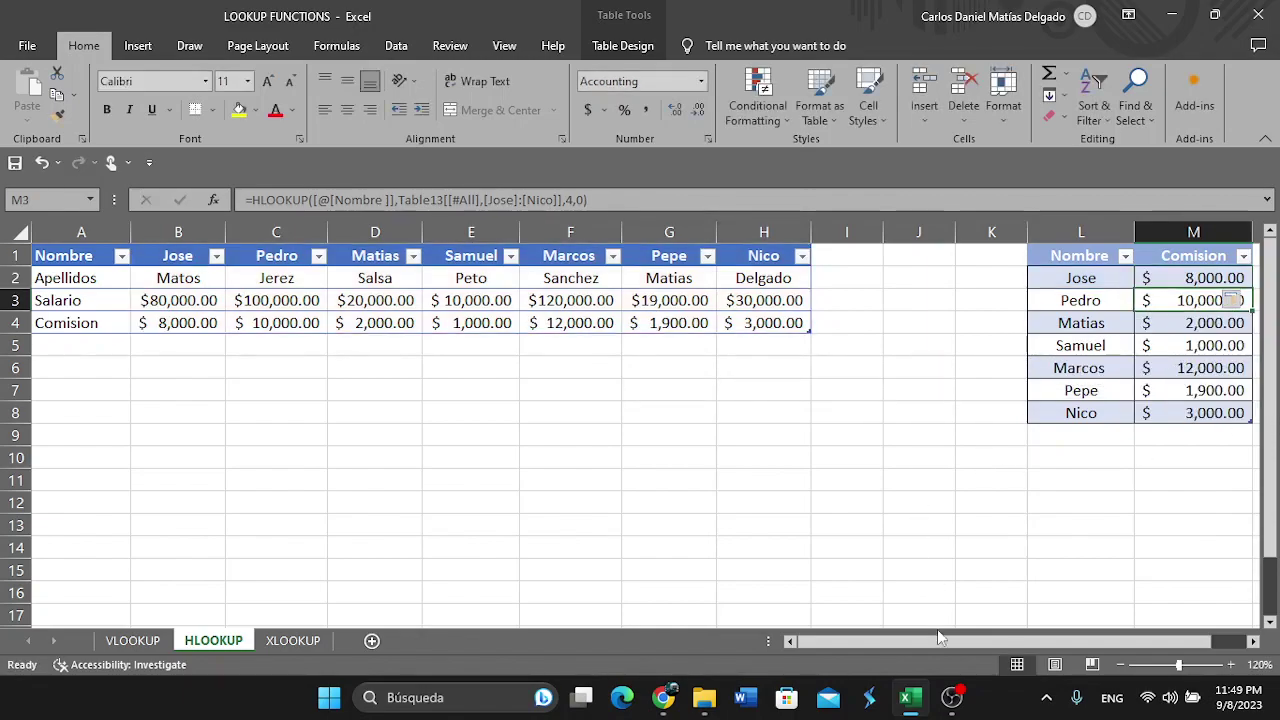
Verify the HLOOKUP commissions in M2:M8 against Pepe's G4 value before opening the XLOOKUP sheet
drag(962, 641, 1000, 641)
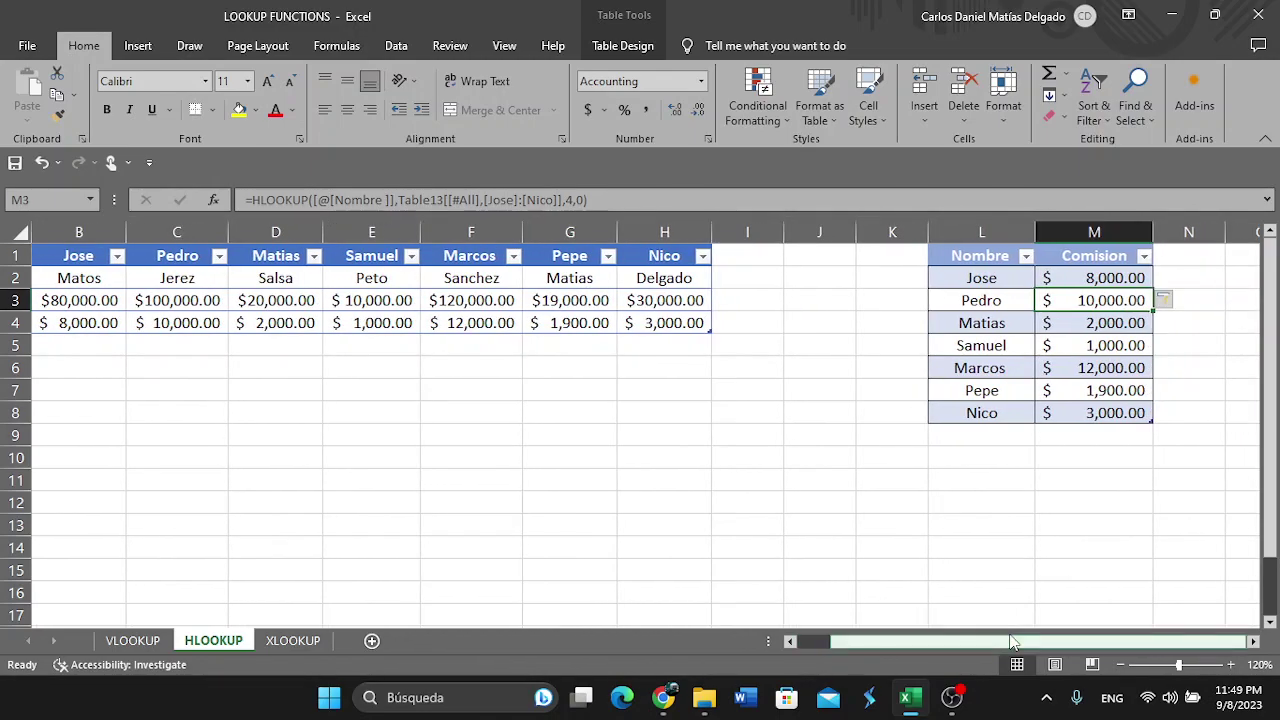
click(150, 641)
click(210, 641)
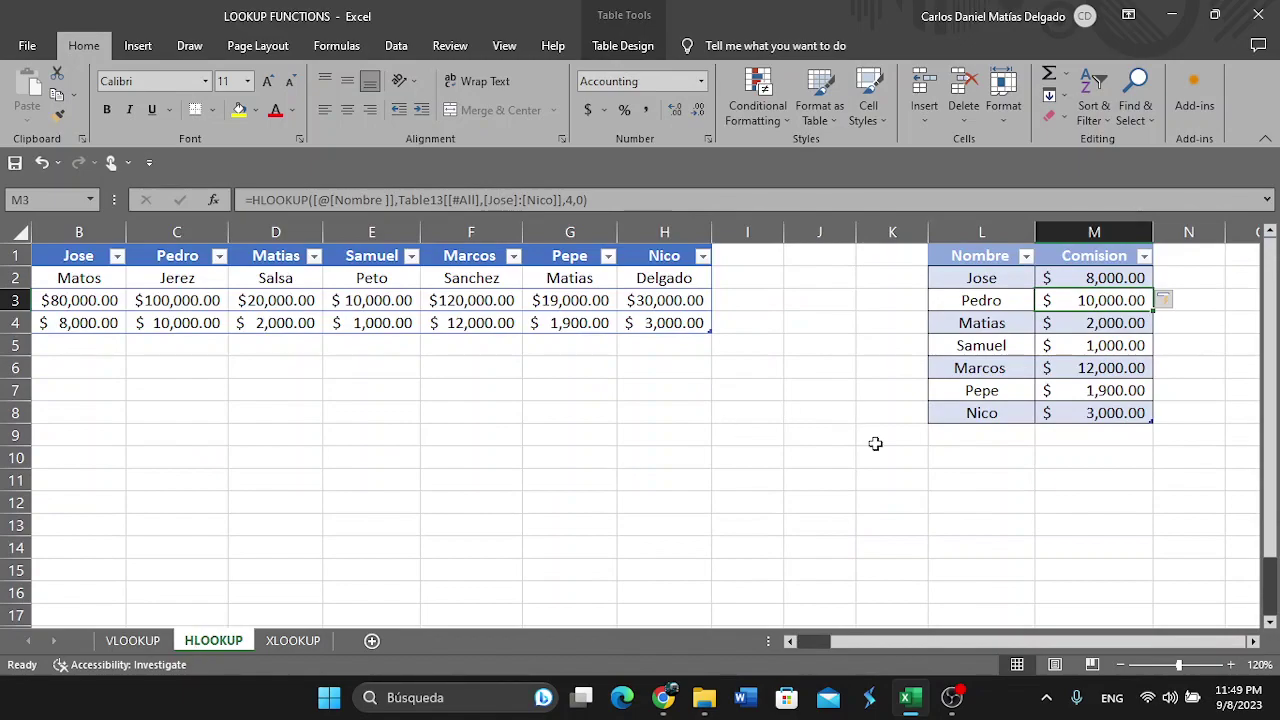
drag(1094, 270, 1112, 403)
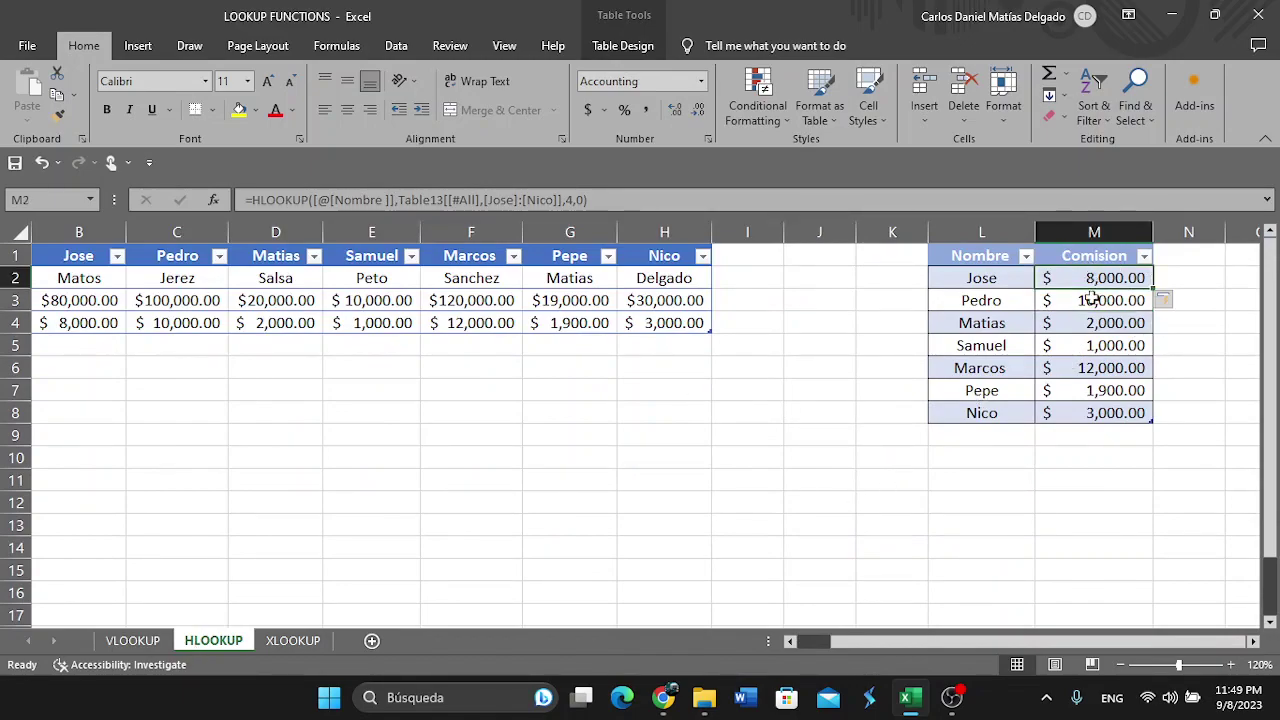
click(565, 322)
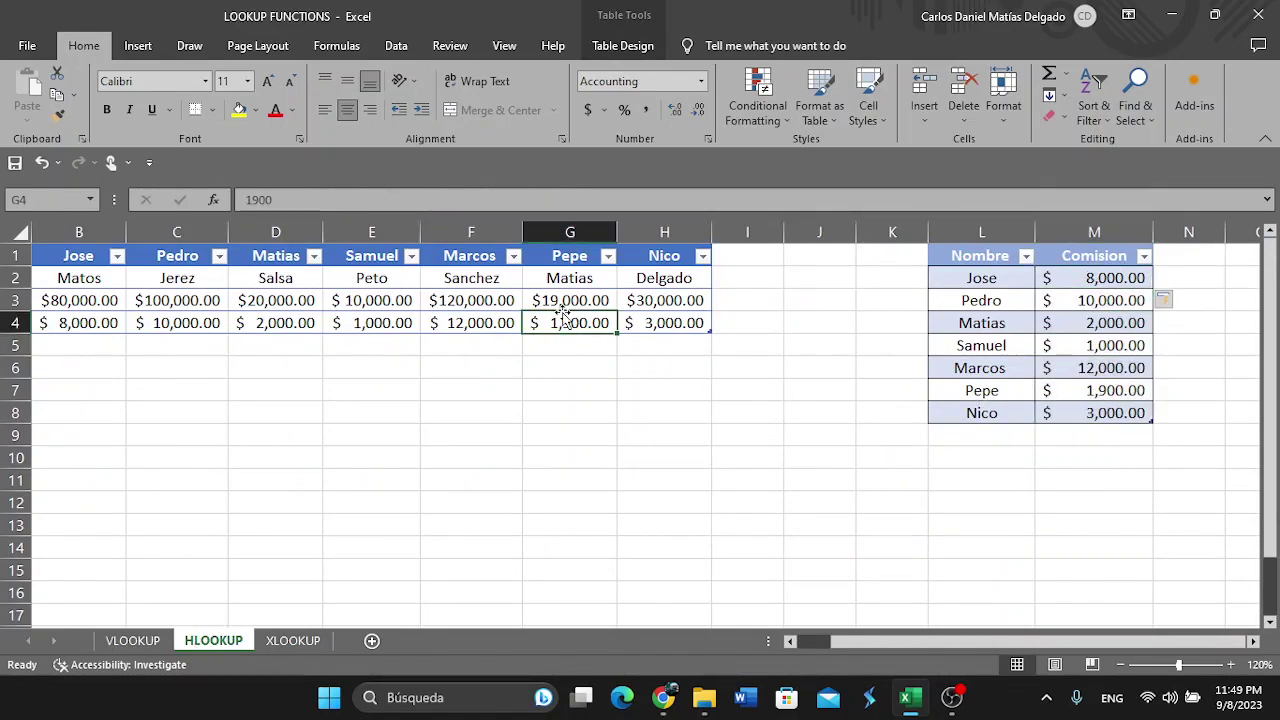
drag(957, 646, 452, 627)
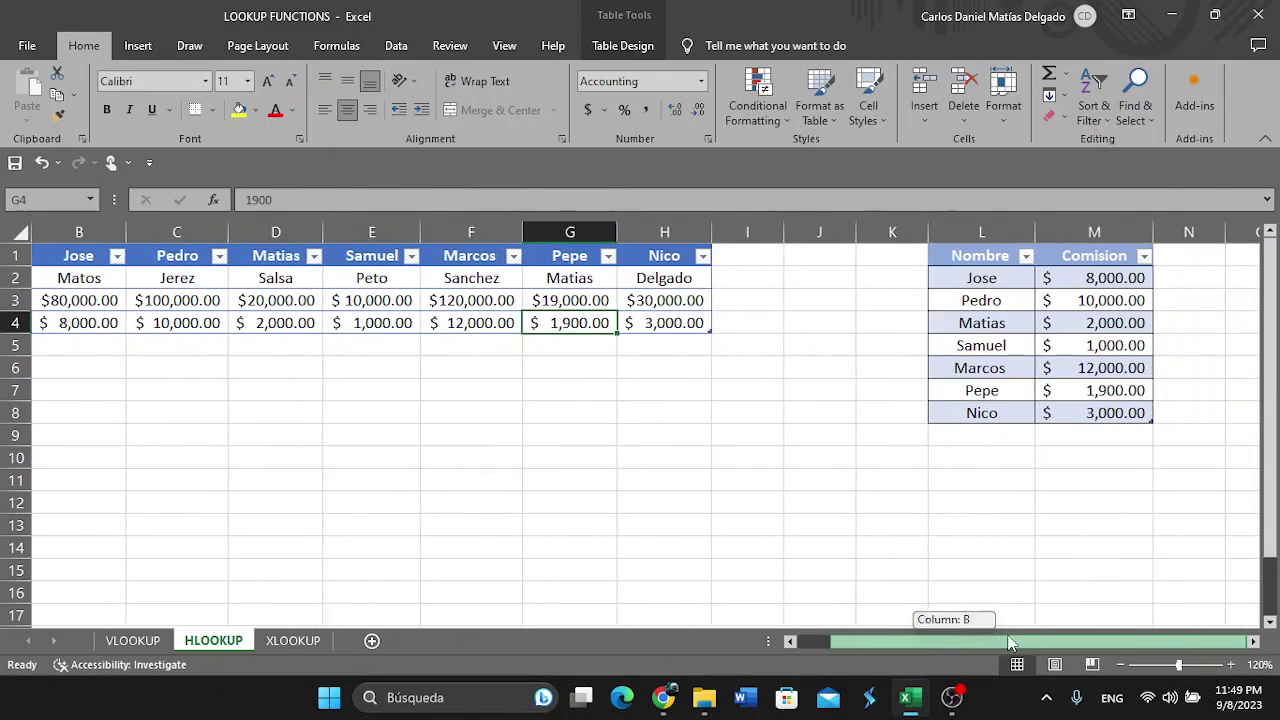
click(290, 641)
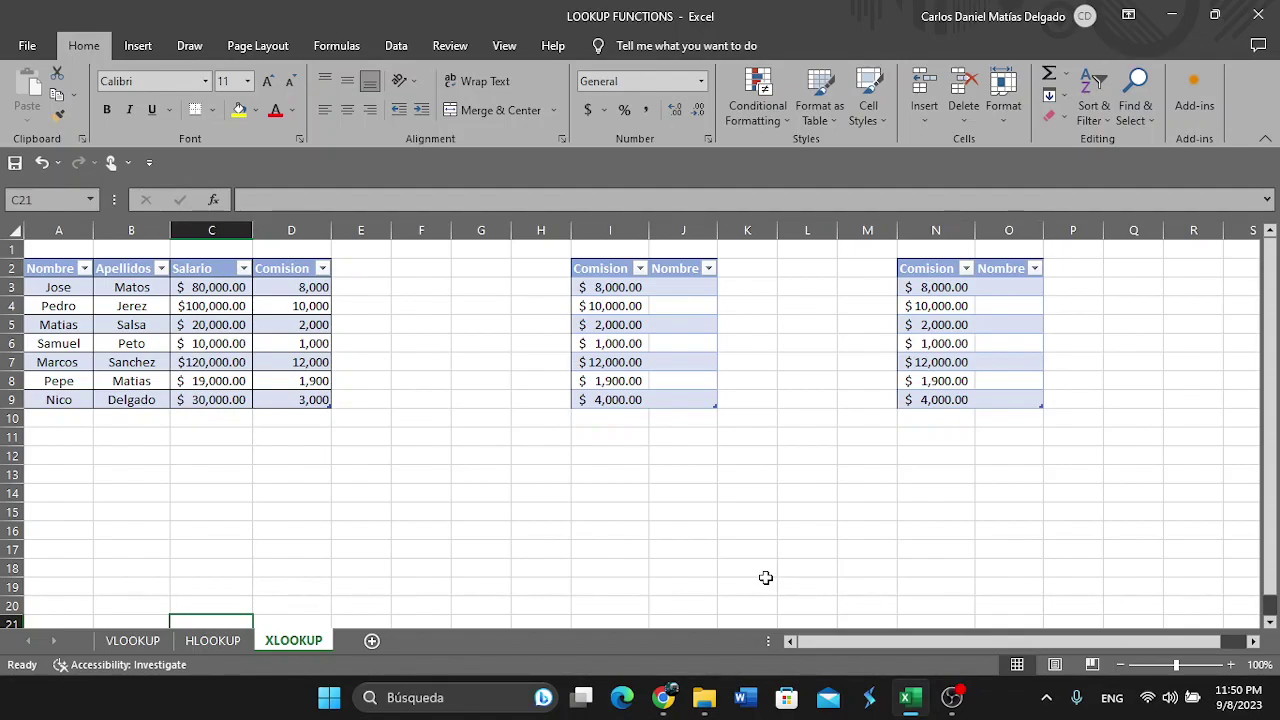
Enter =VLOOKUP([@[Comision ]],Table115,-4,0) in J3, which returns #N/A down the column
click(684, 288)
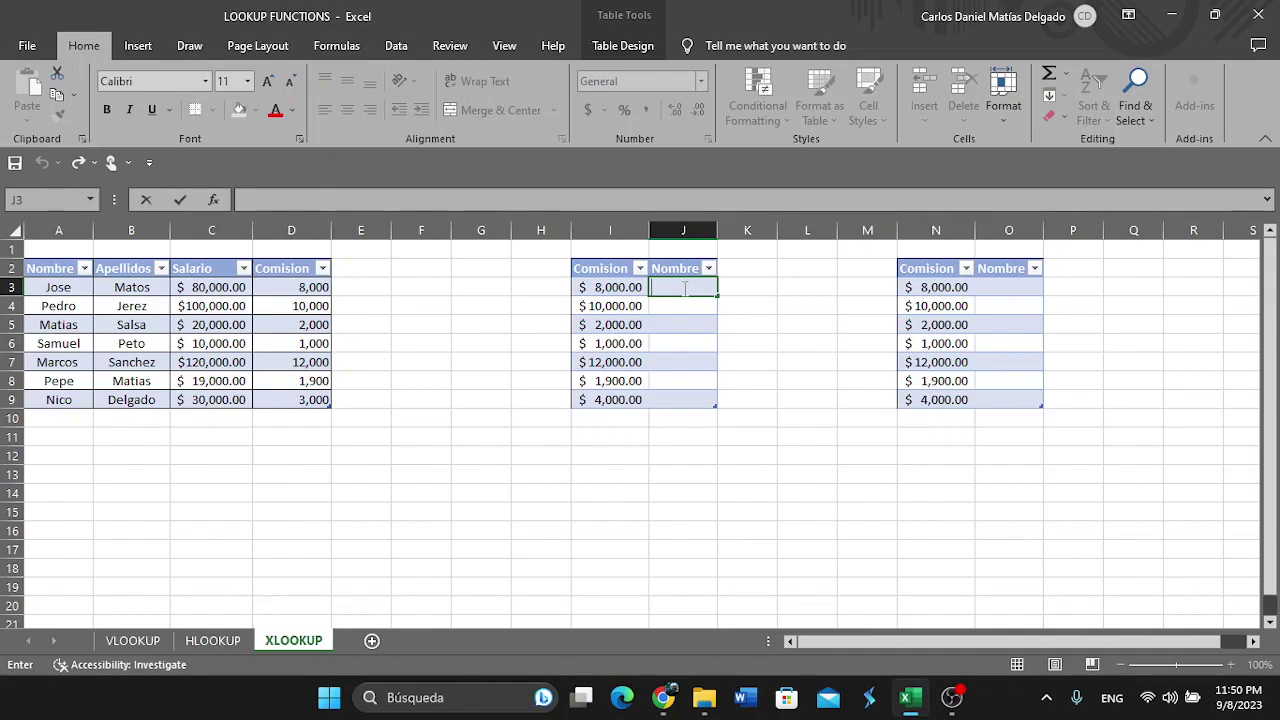
text(=vlo)
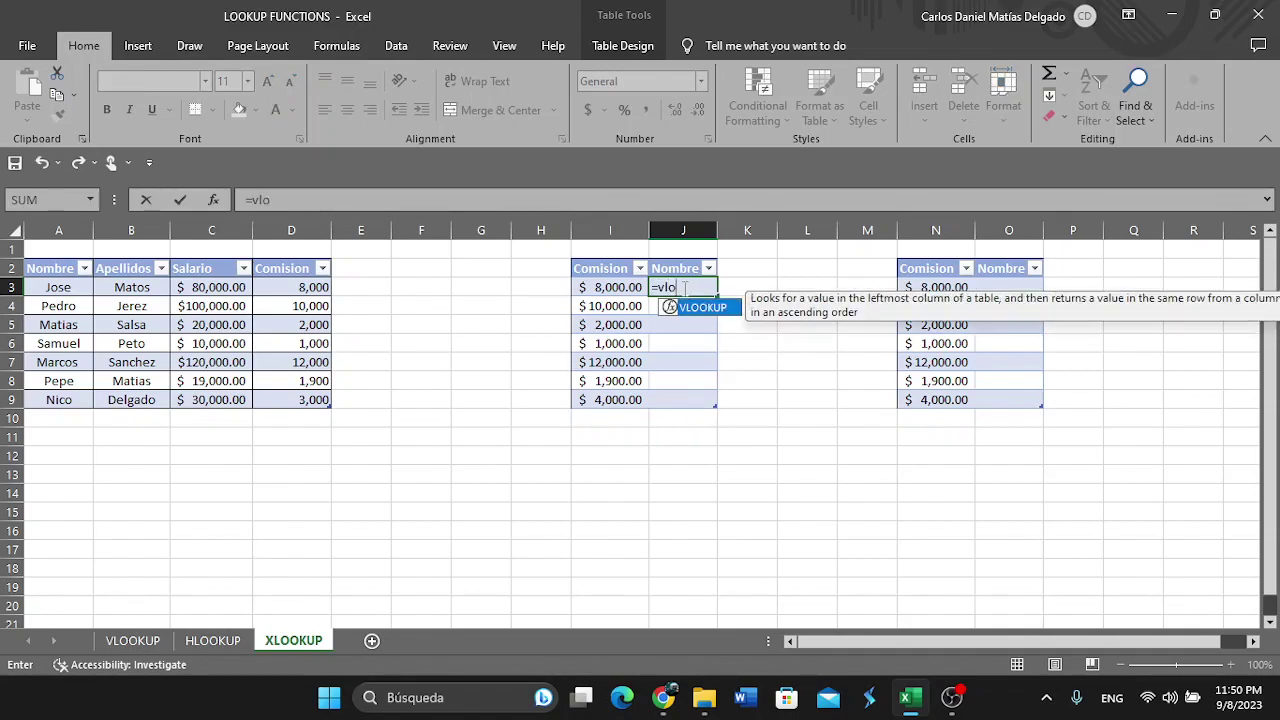
key(Tab)
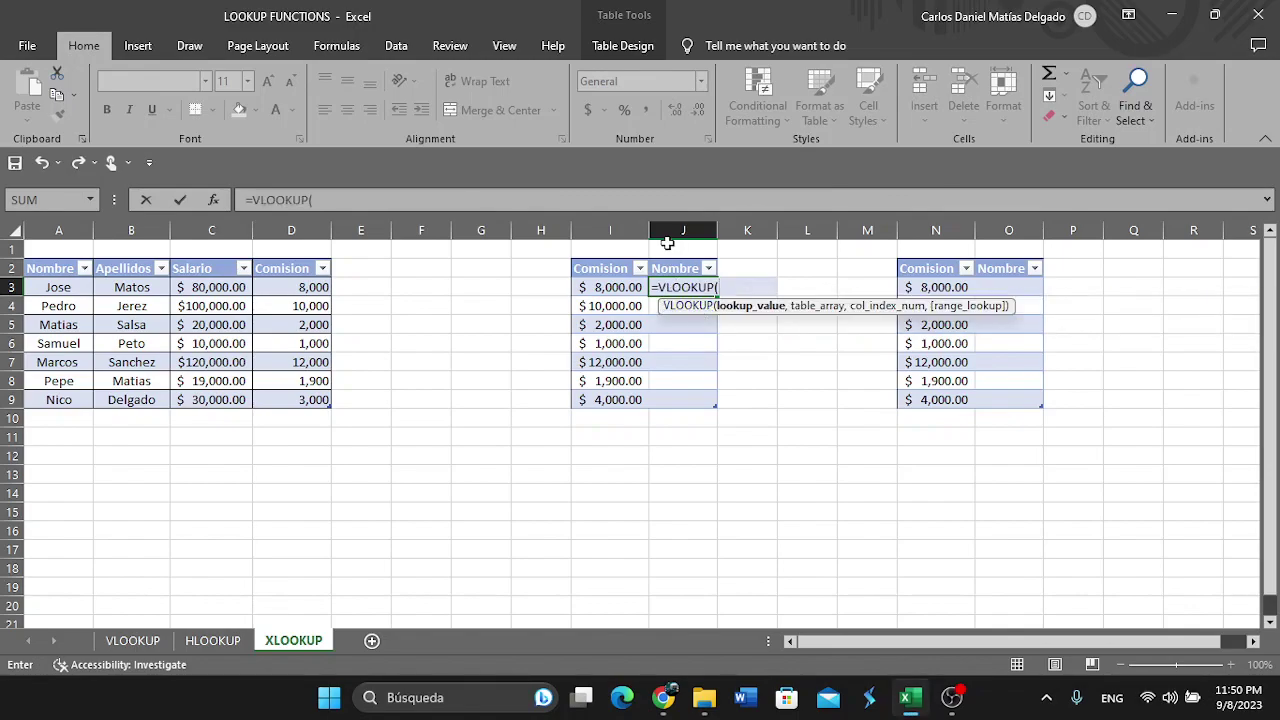
click(617, 288)
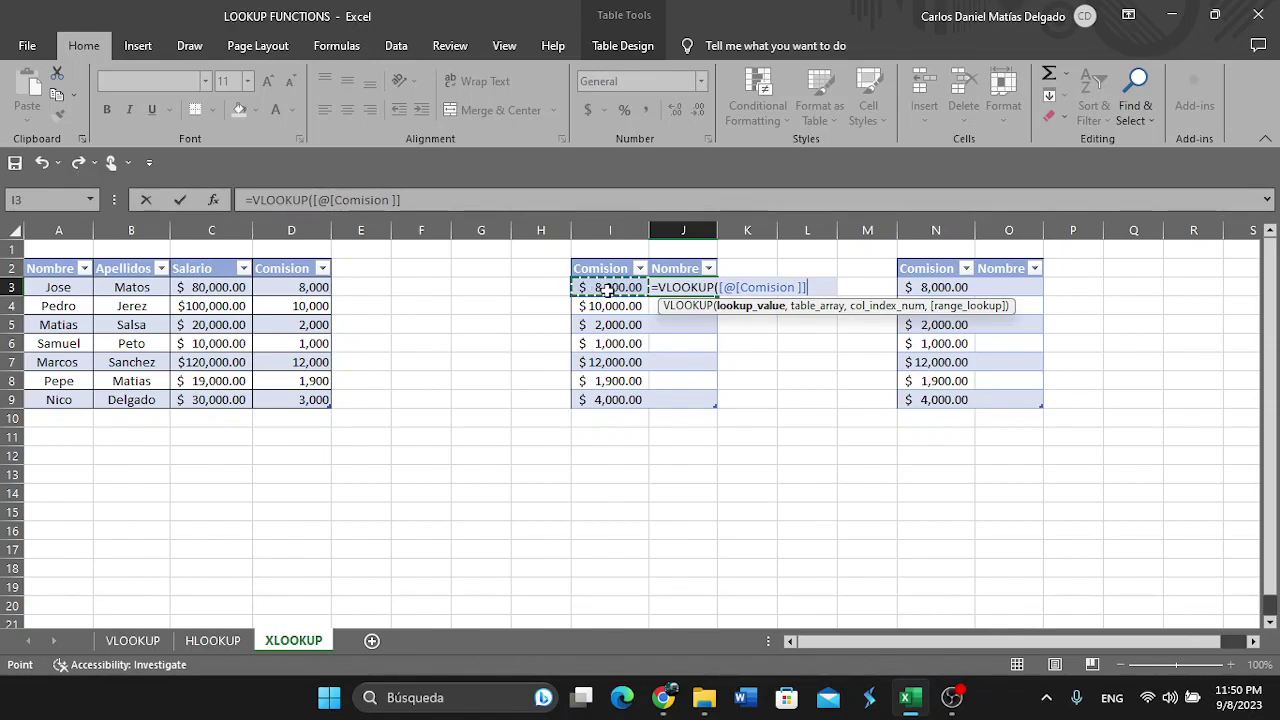
text(,)
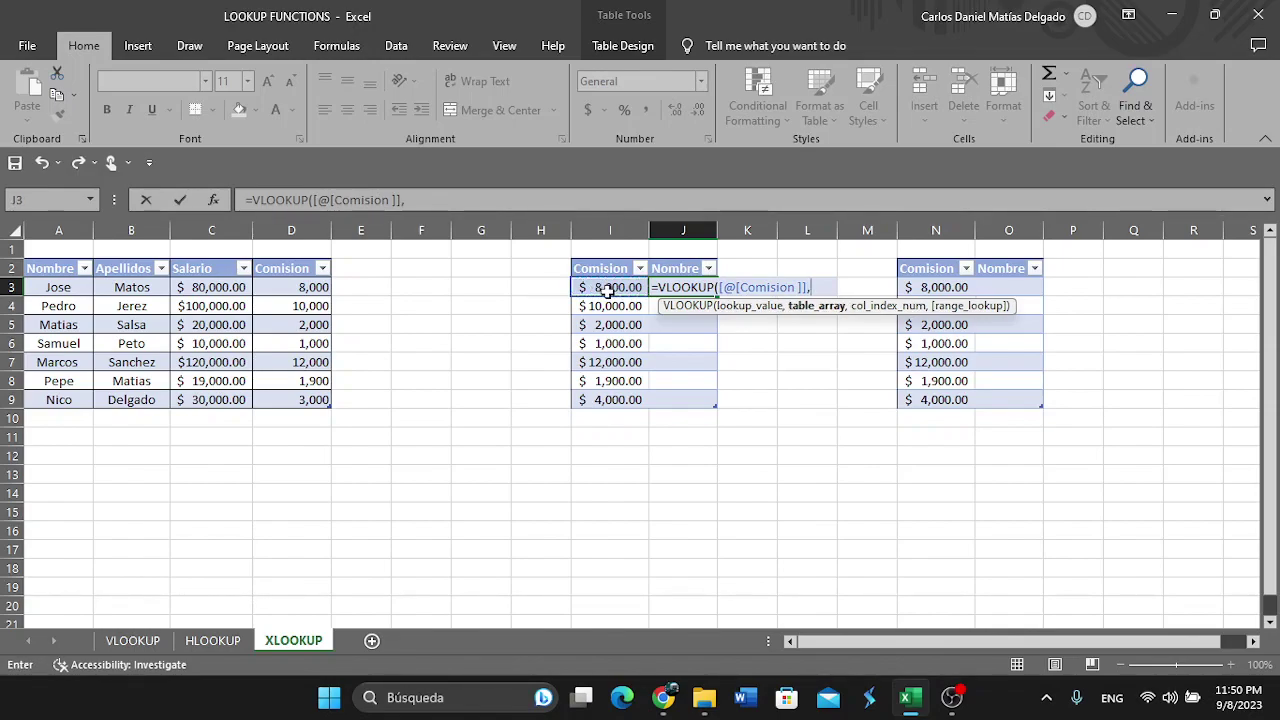
drag(40, 290, 281, 400)
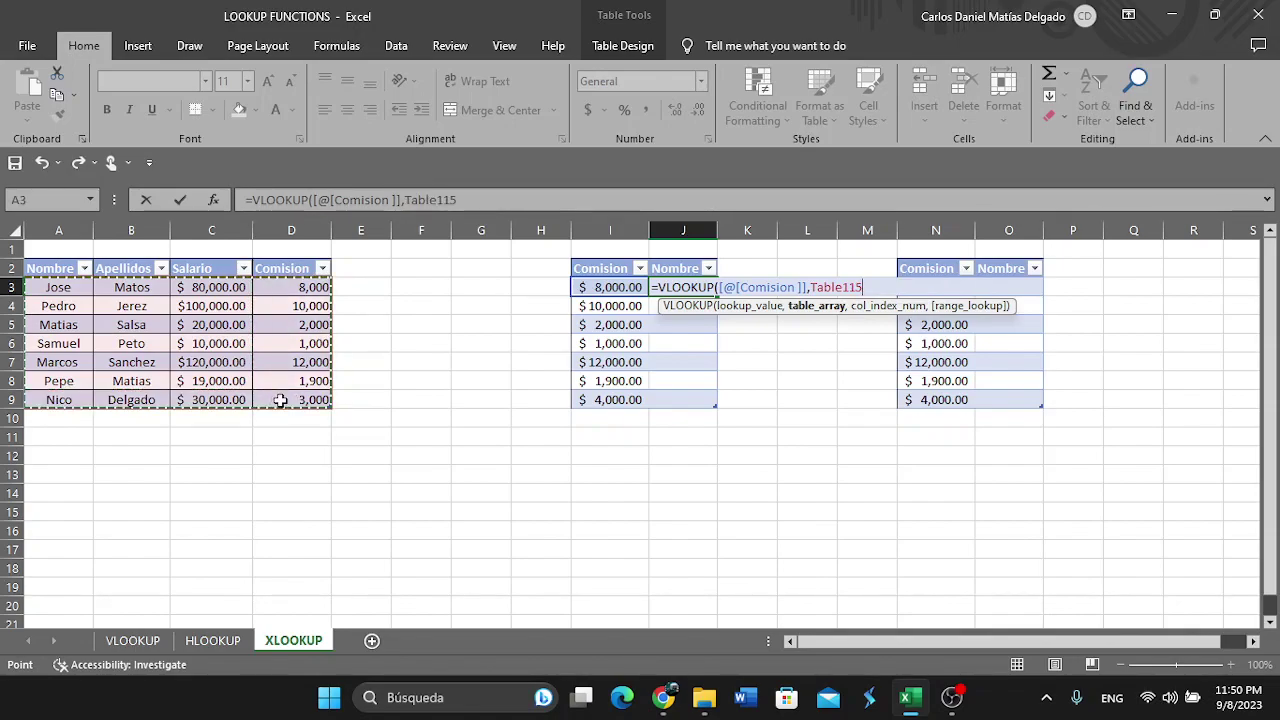
text(,)
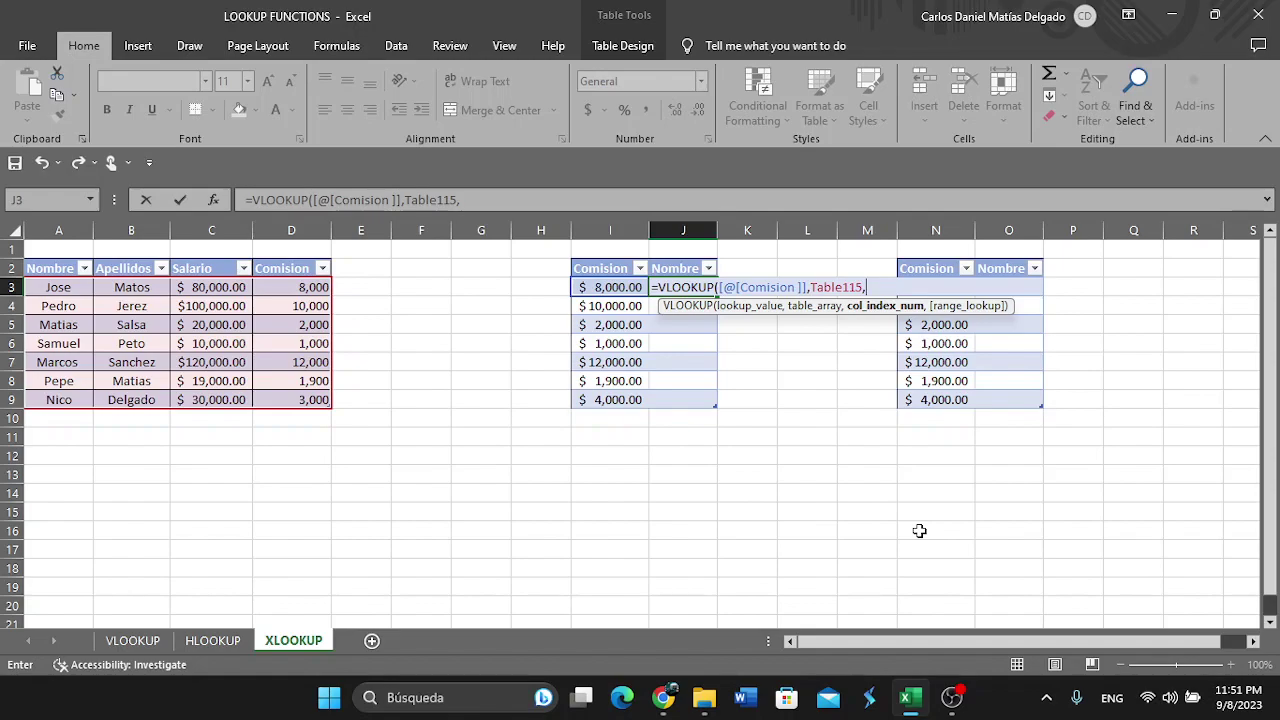
text(-4)
text(,)
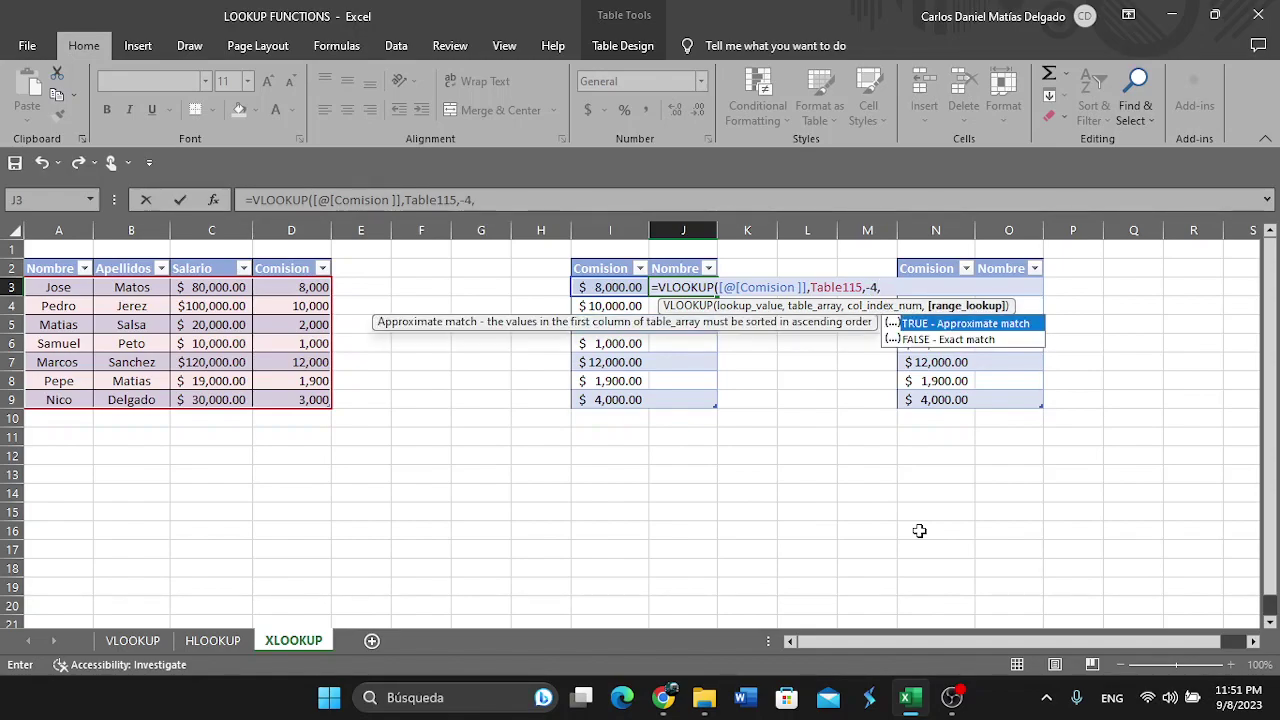
text(0)
key(Return)
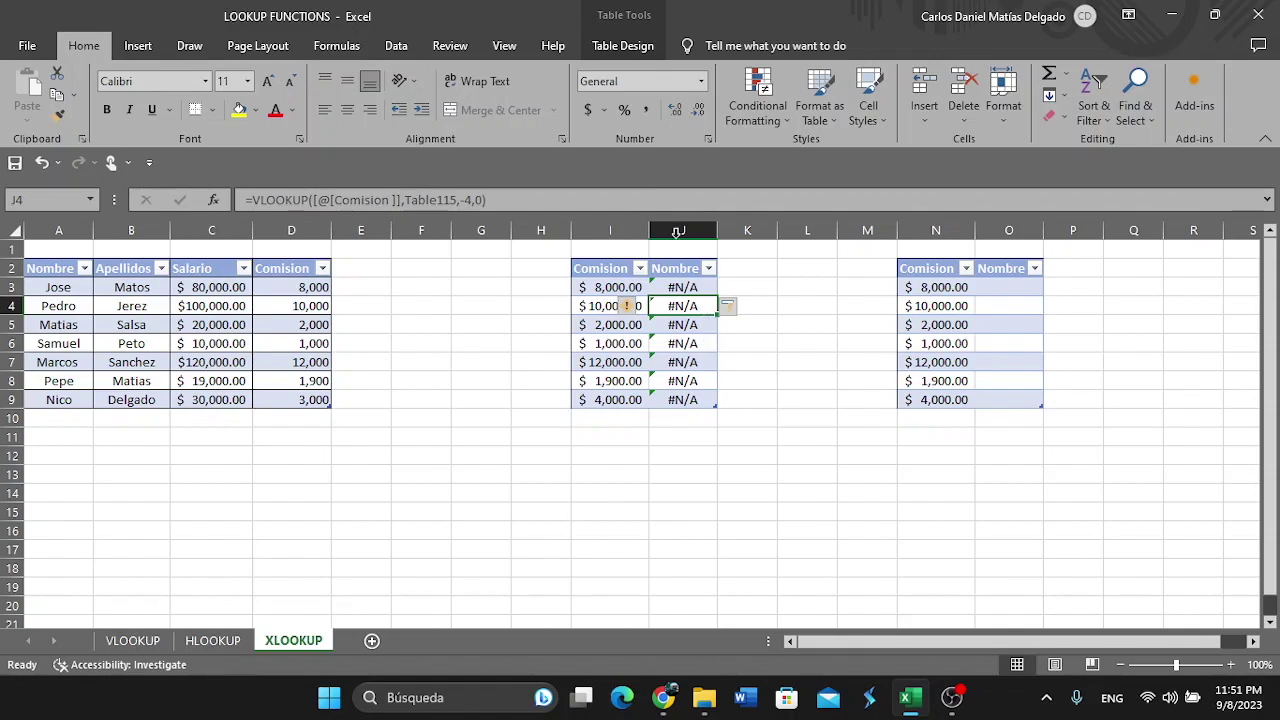
Erase J3's VLOOKUP formula and delete the #N/A results in J3:J9
click(685, 286)
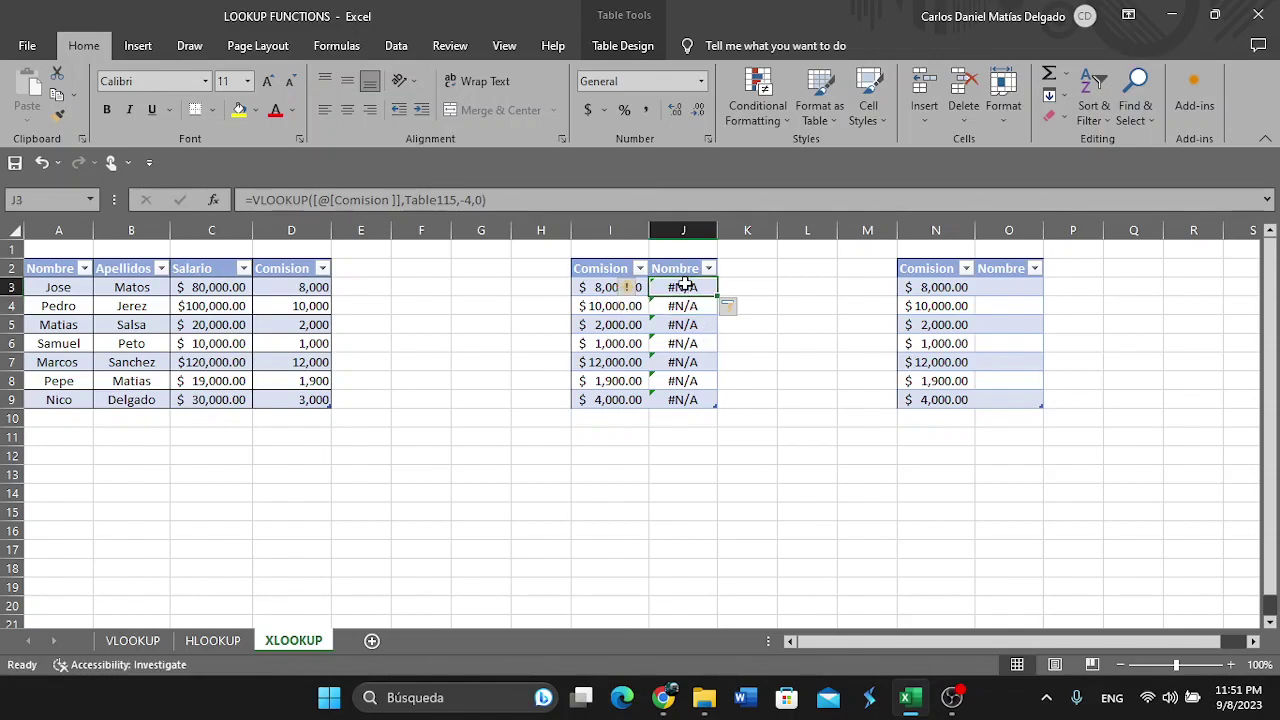
key(ctrl+shift+Down)
key(F2)
key(shift+Home)
key(BackSpace)
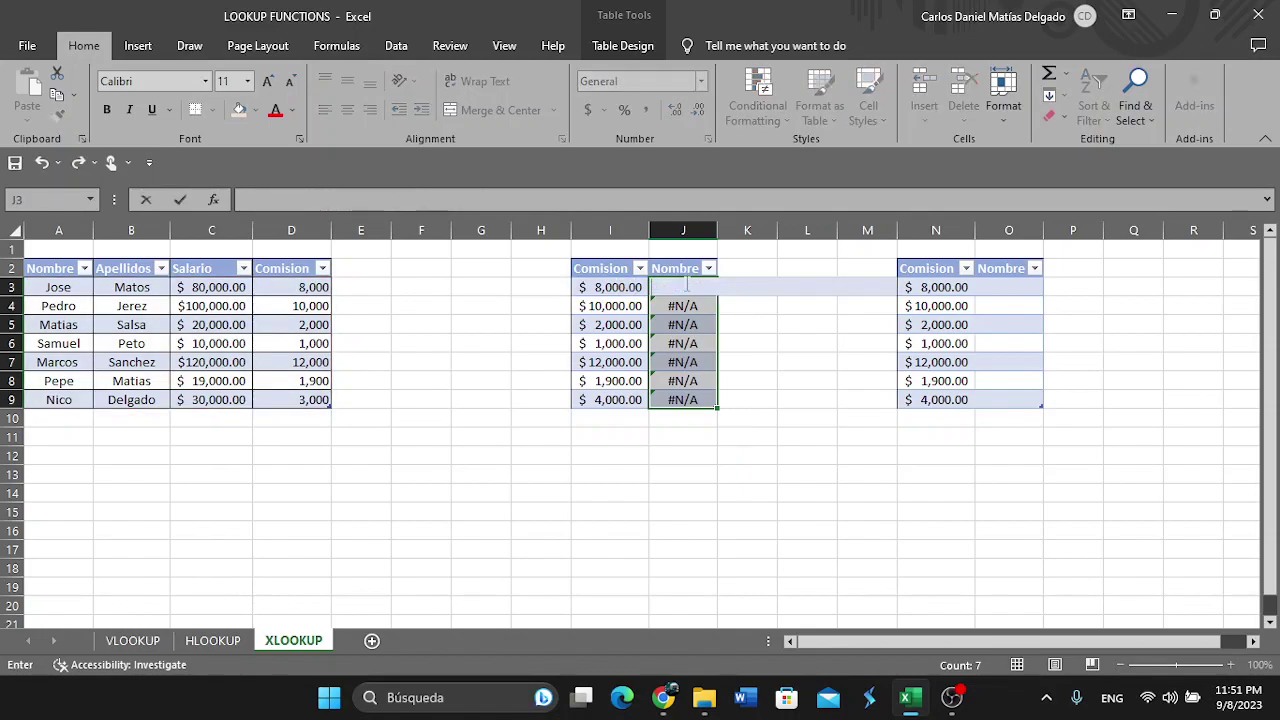
click(789, 388)
click(677, 289)
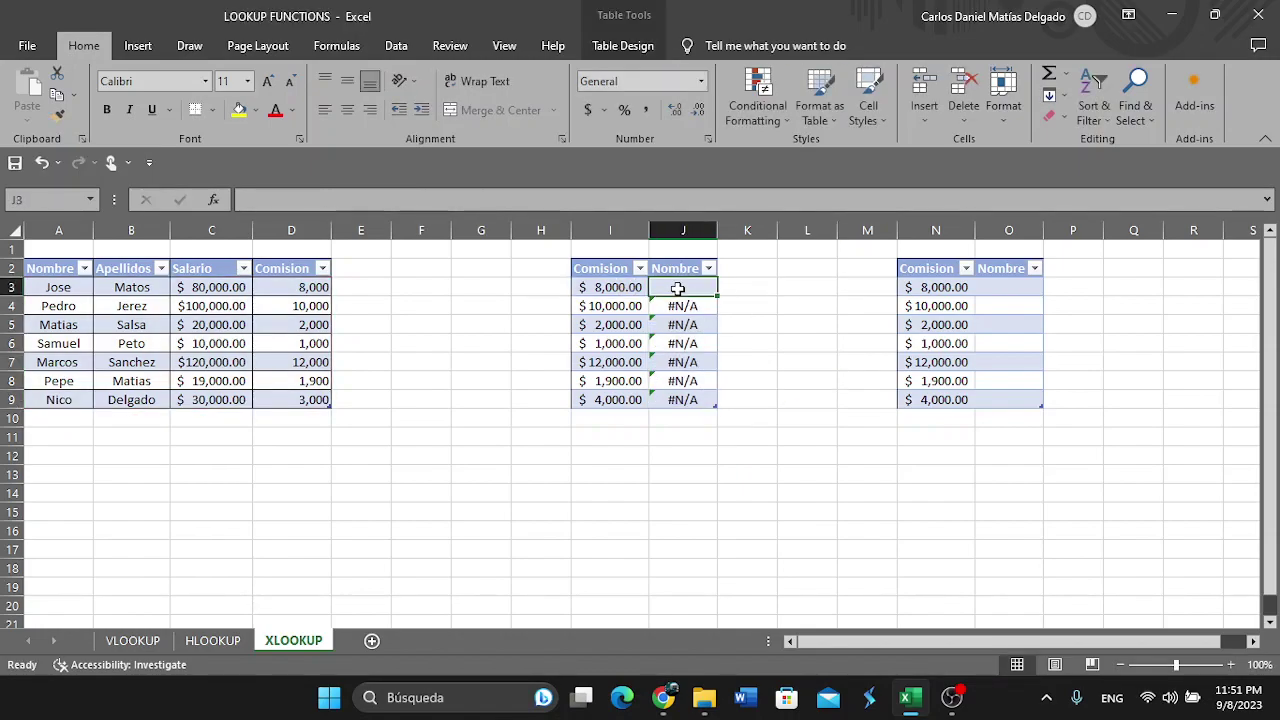
key(ctrl+shift+Down)
key(ctrl+shift+Down)
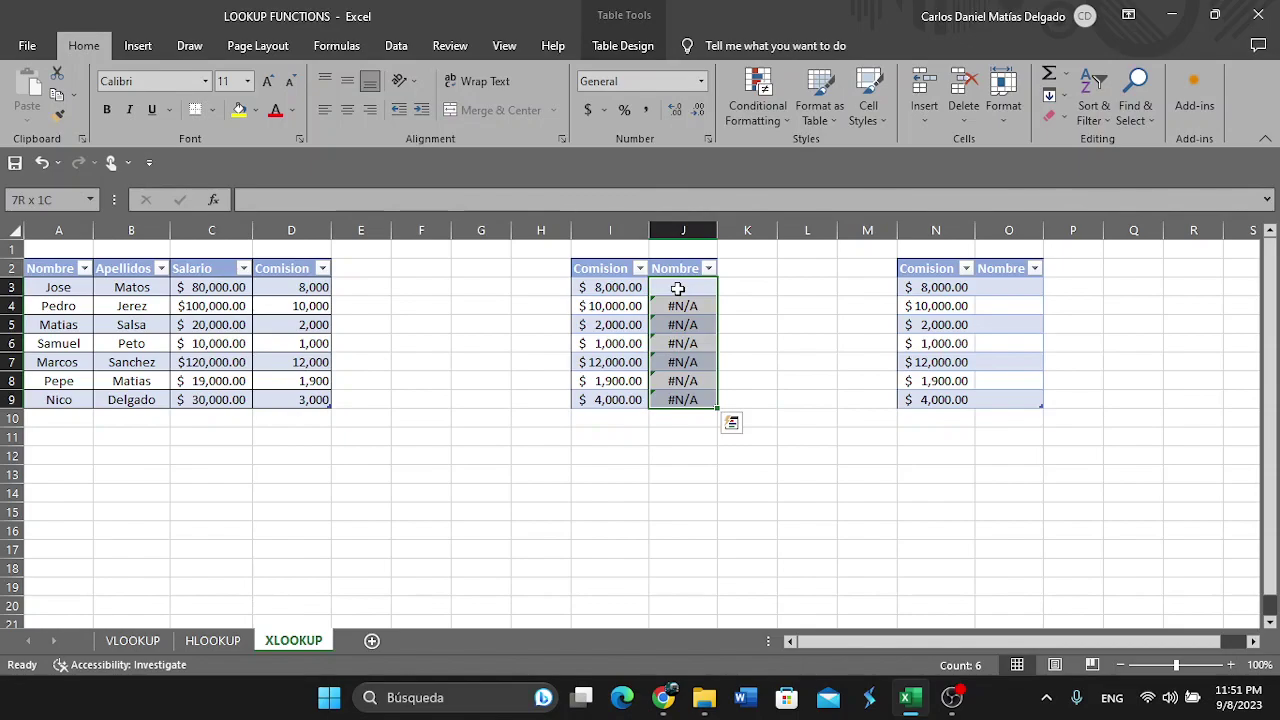
key(Delete)
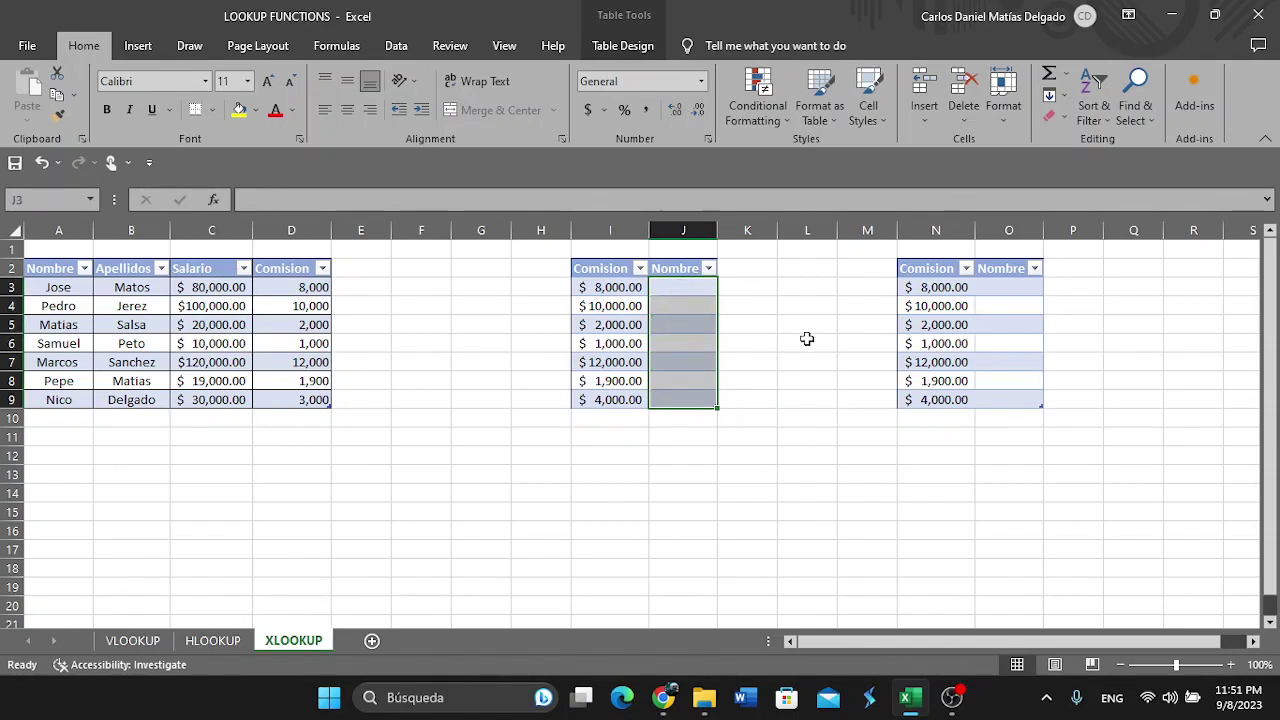
click(872, 399)
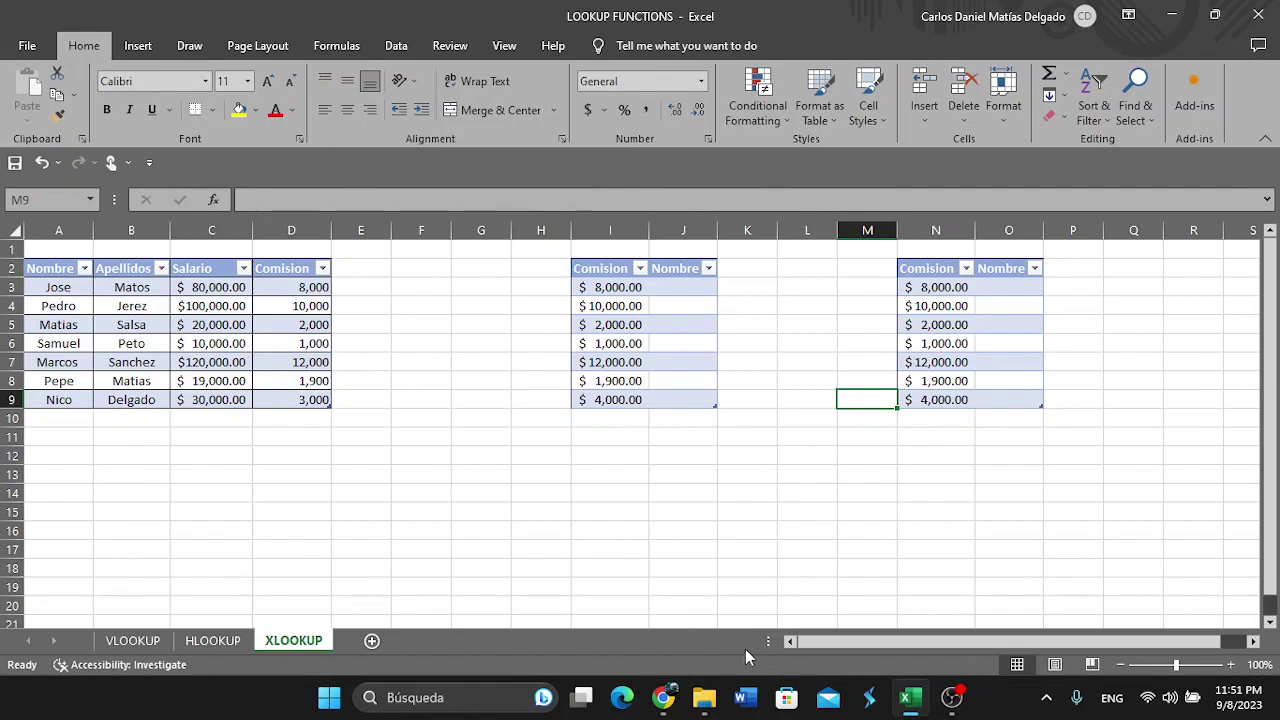
In the browser workbook, inspect the empty Nombre cells I4:I9 and the H8 commission
mouse_move(665, 700)
click(642, 630)
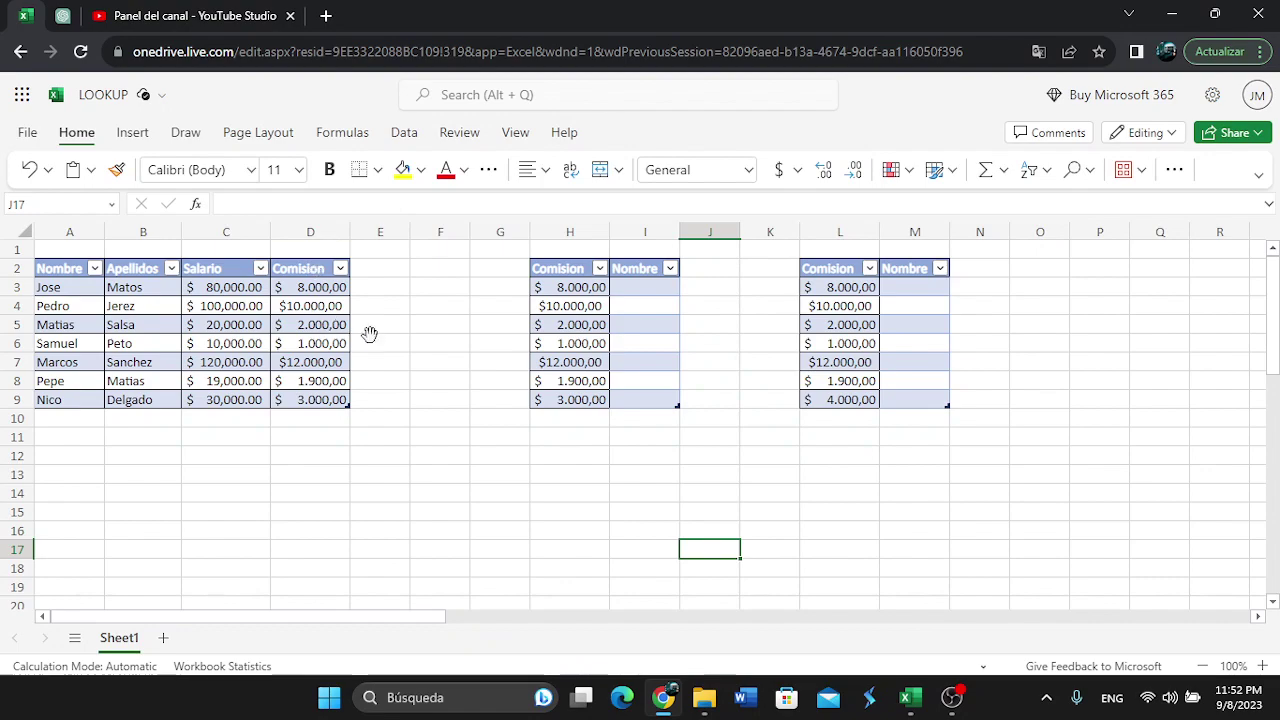
click(366, 340)
click(597, 378)
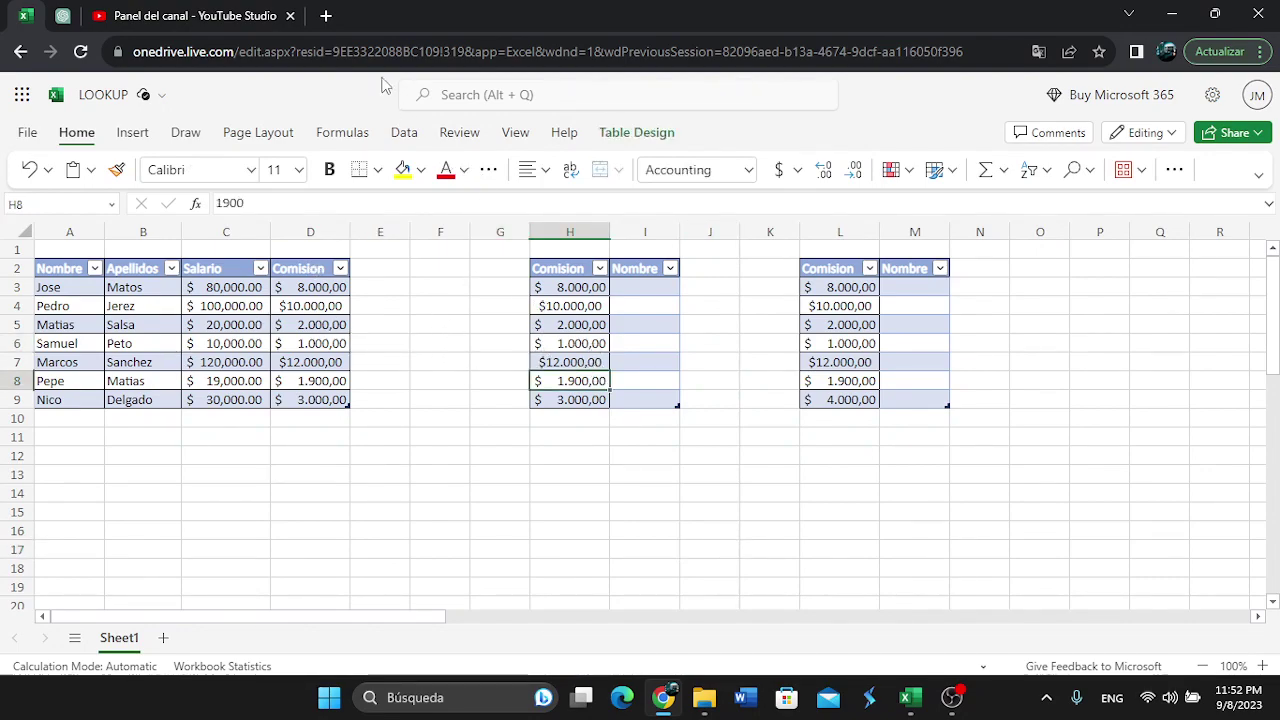
click(447, 358)
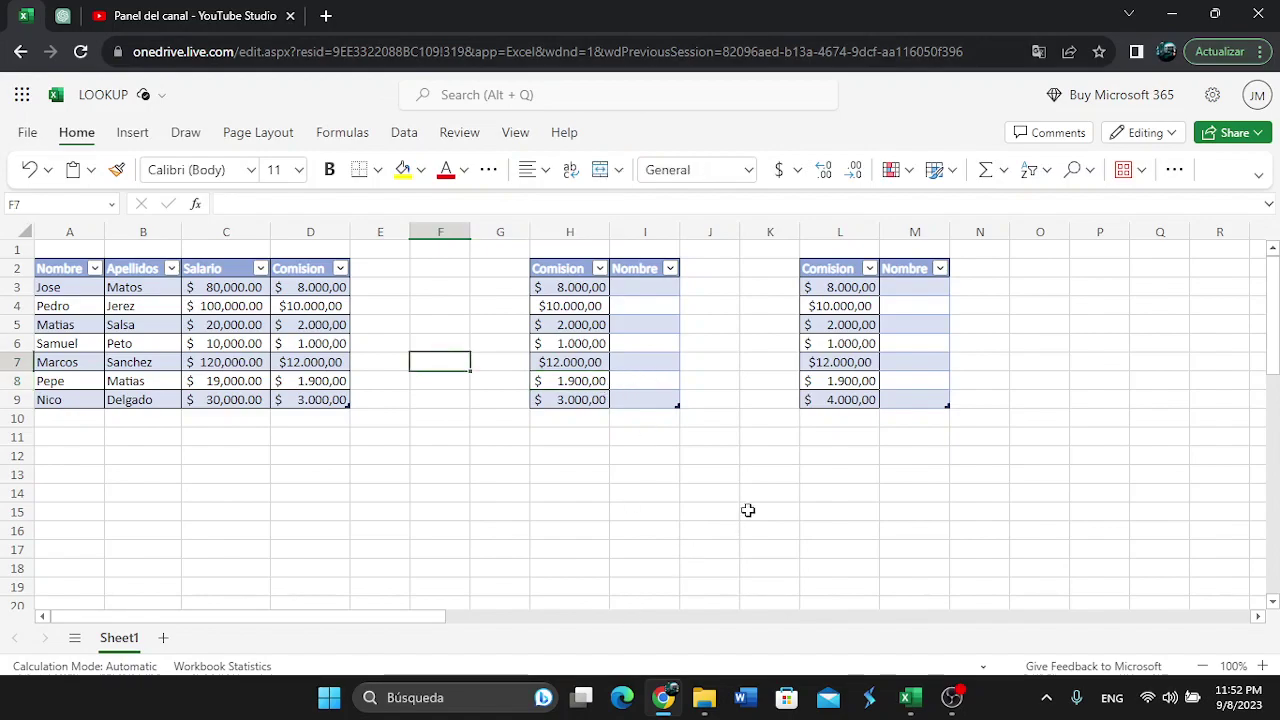
click(750, 340)
drag(643, 308, 660, 399)
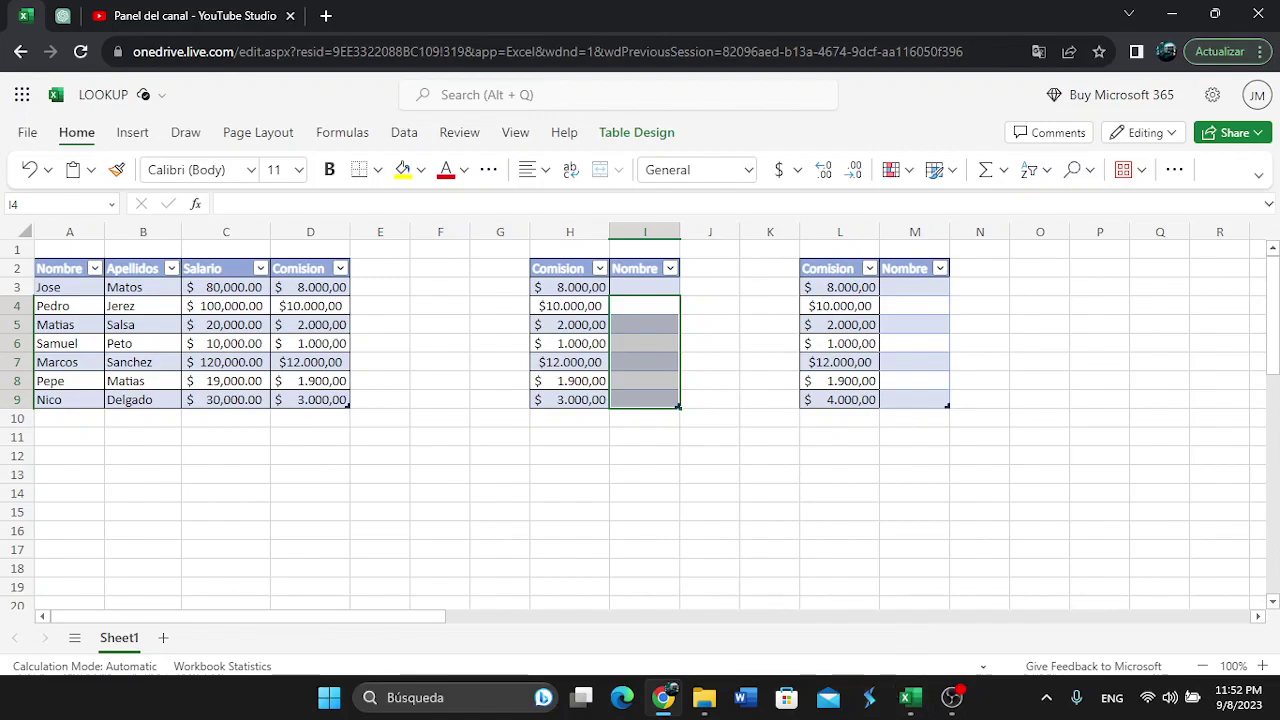
In desktop Excel, start and cancel an =xl formula in J3, then return to the browser
click(910, 697)
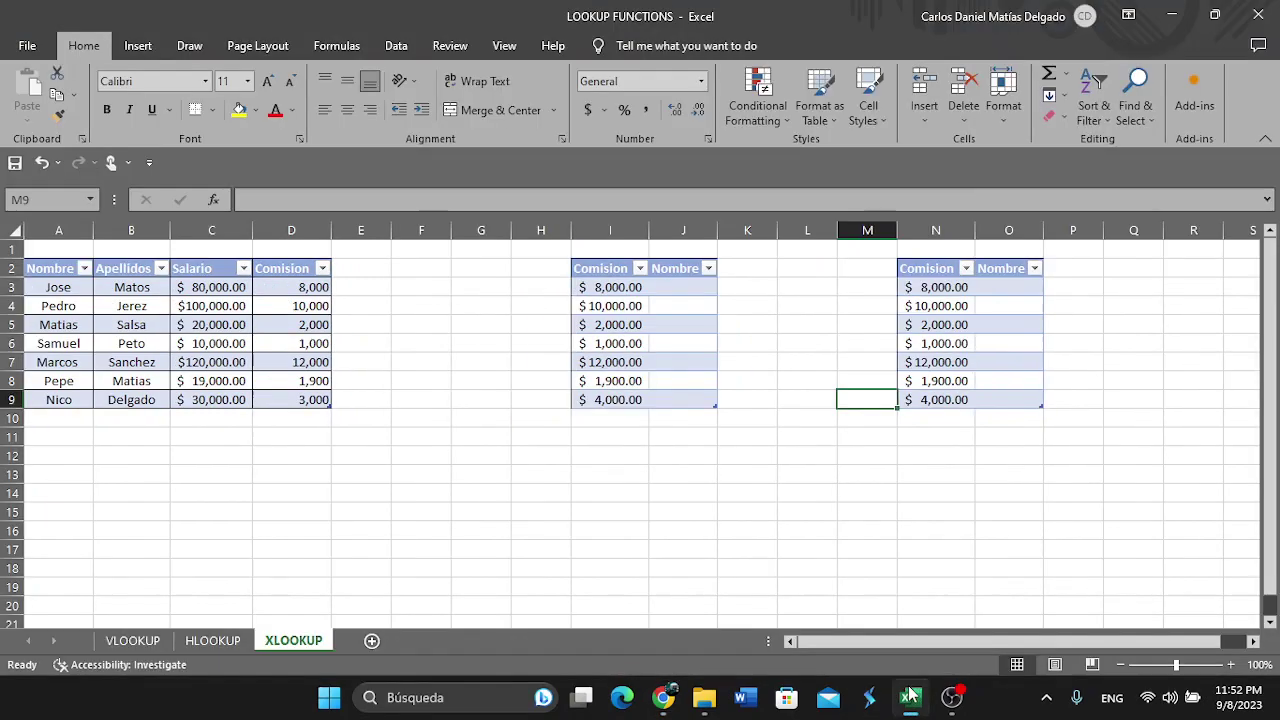
click(678, 292)
text(=)
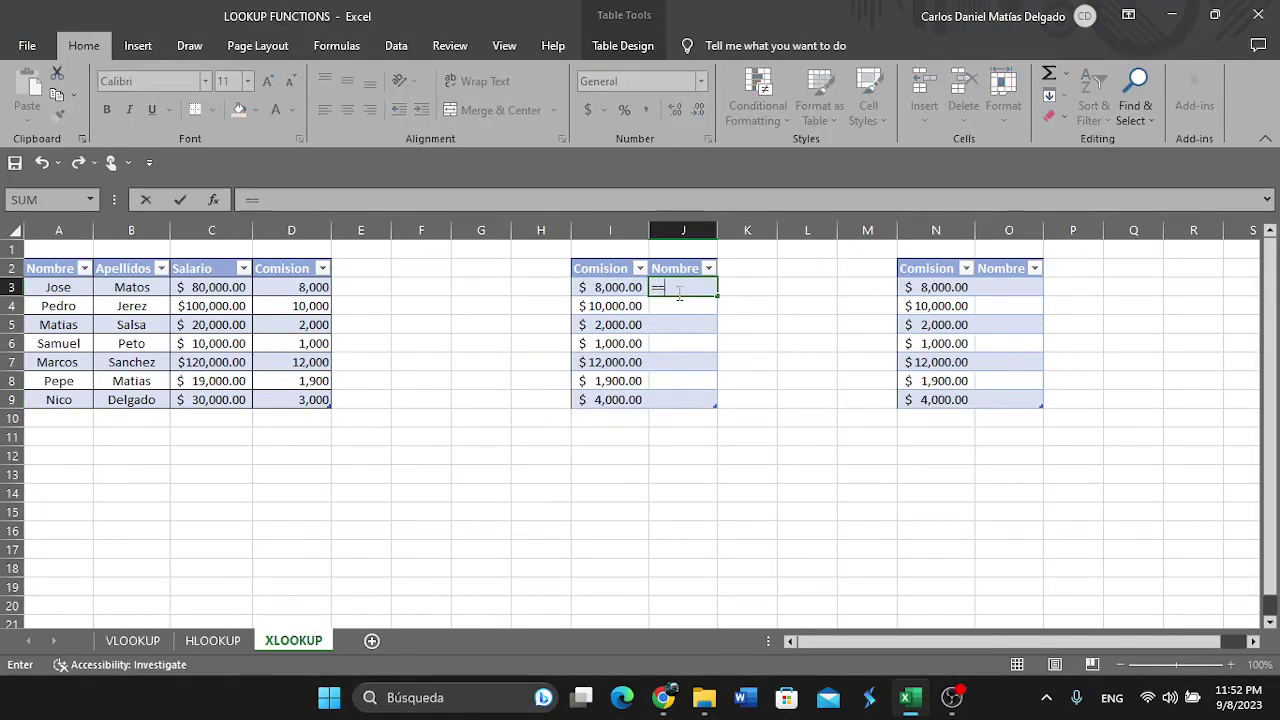
text(xl)
key(BackSpace)
key(Escape)
click(432, 403)
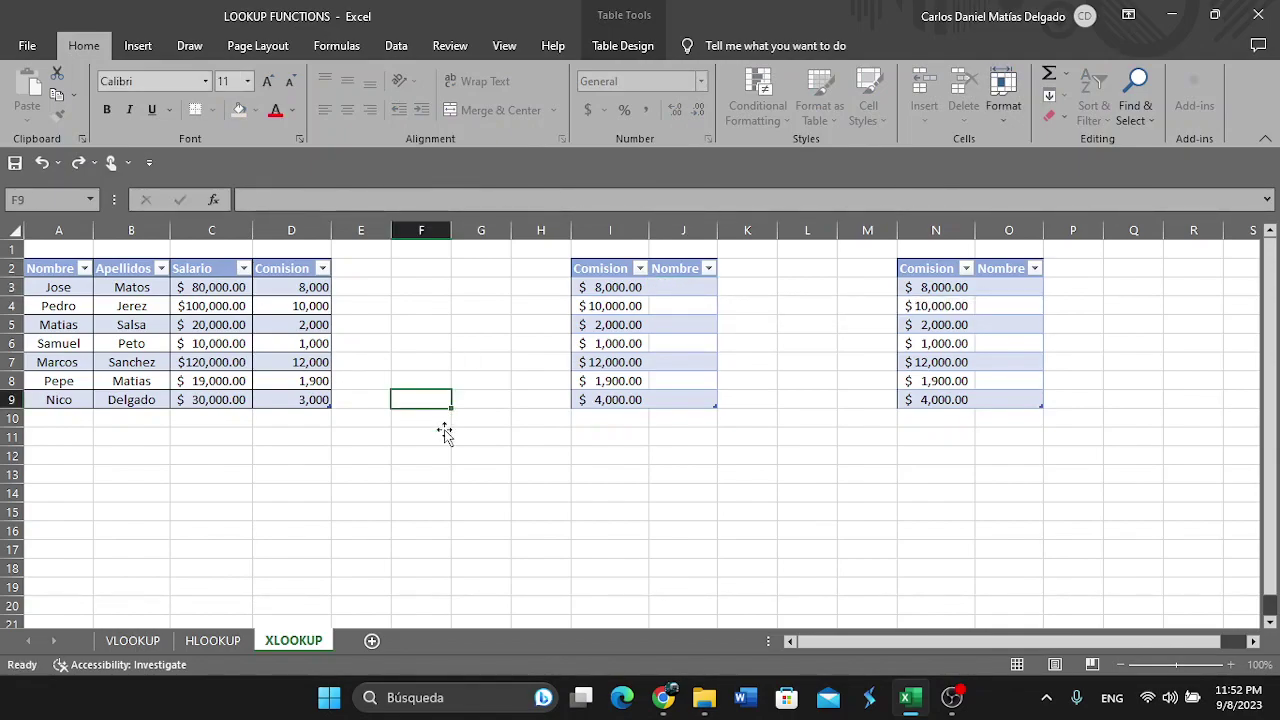
click(663, 697)
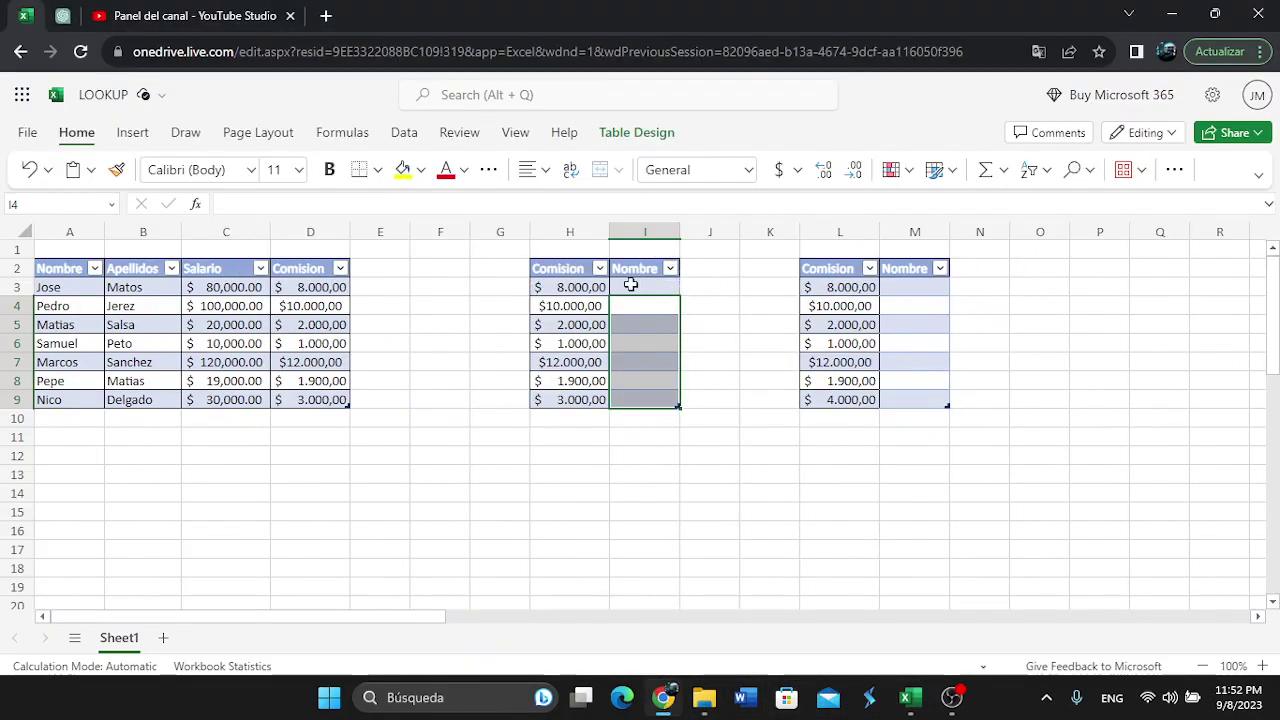
In I3, start =XLOOKUP( with H3 as the lookup value followed by a semicolon
click(640, 287)
double_click(640, 288)
text(=)
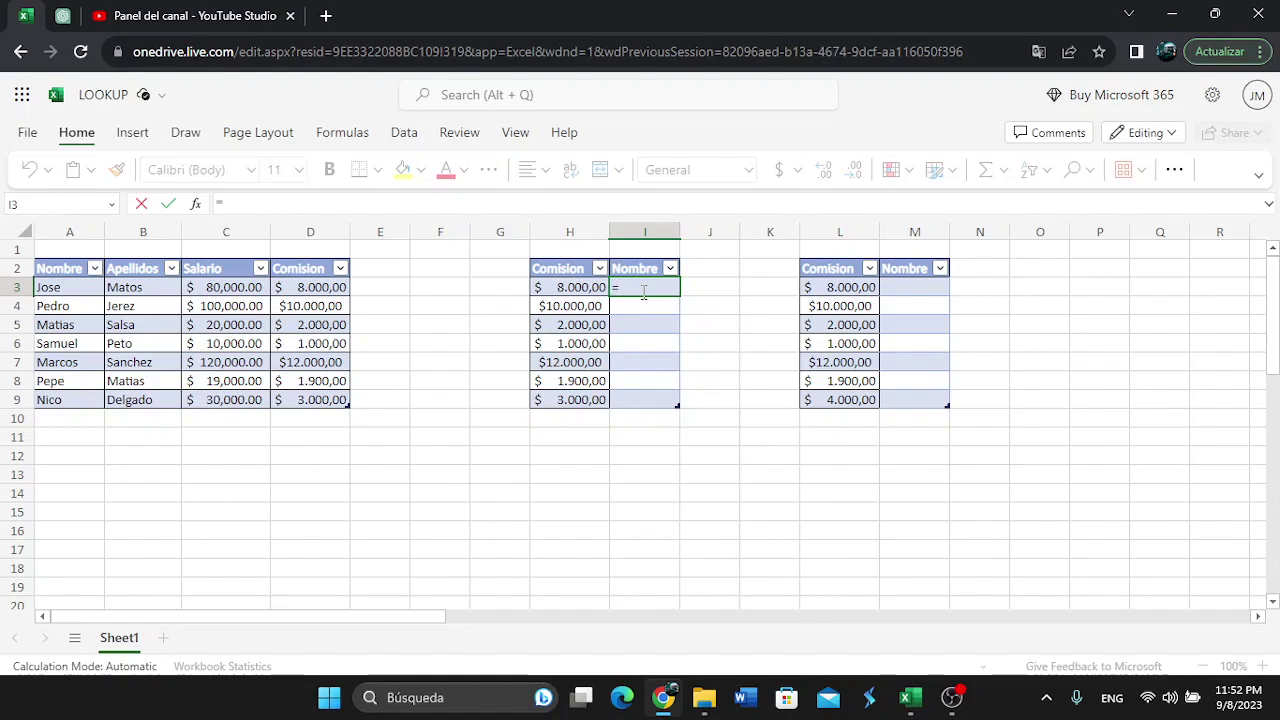
text(xlo)
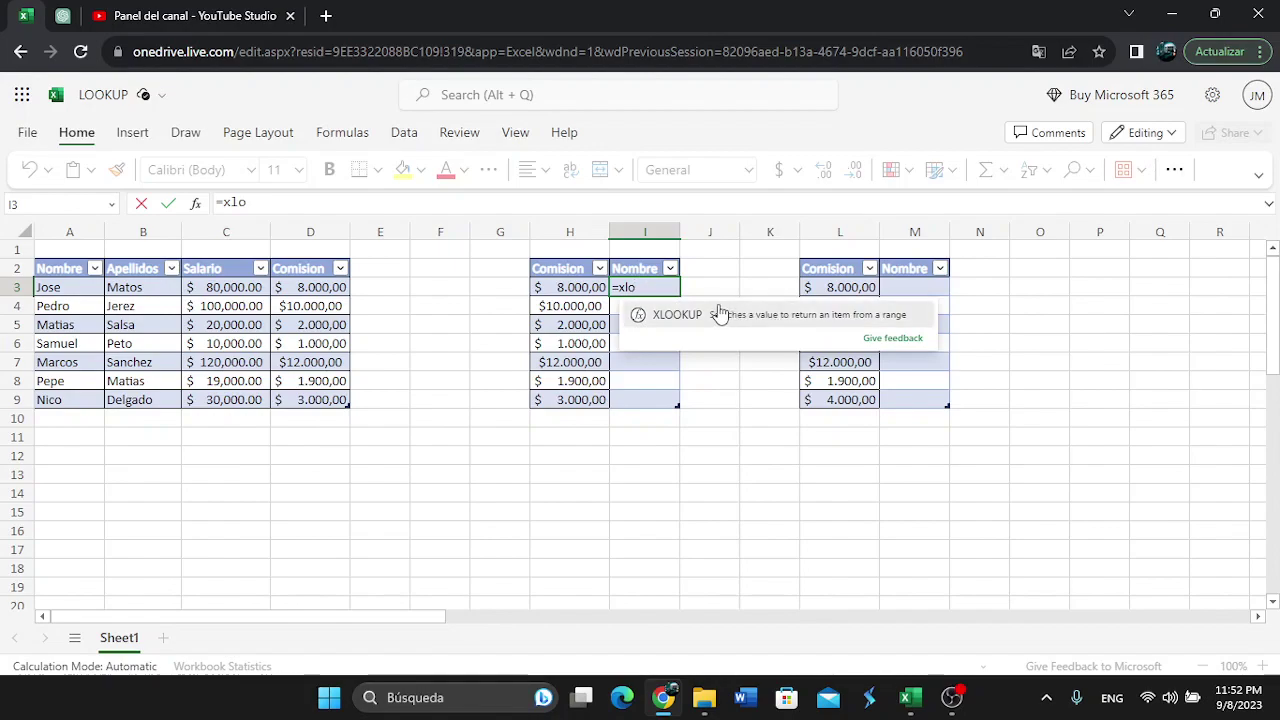
click(703, 315)
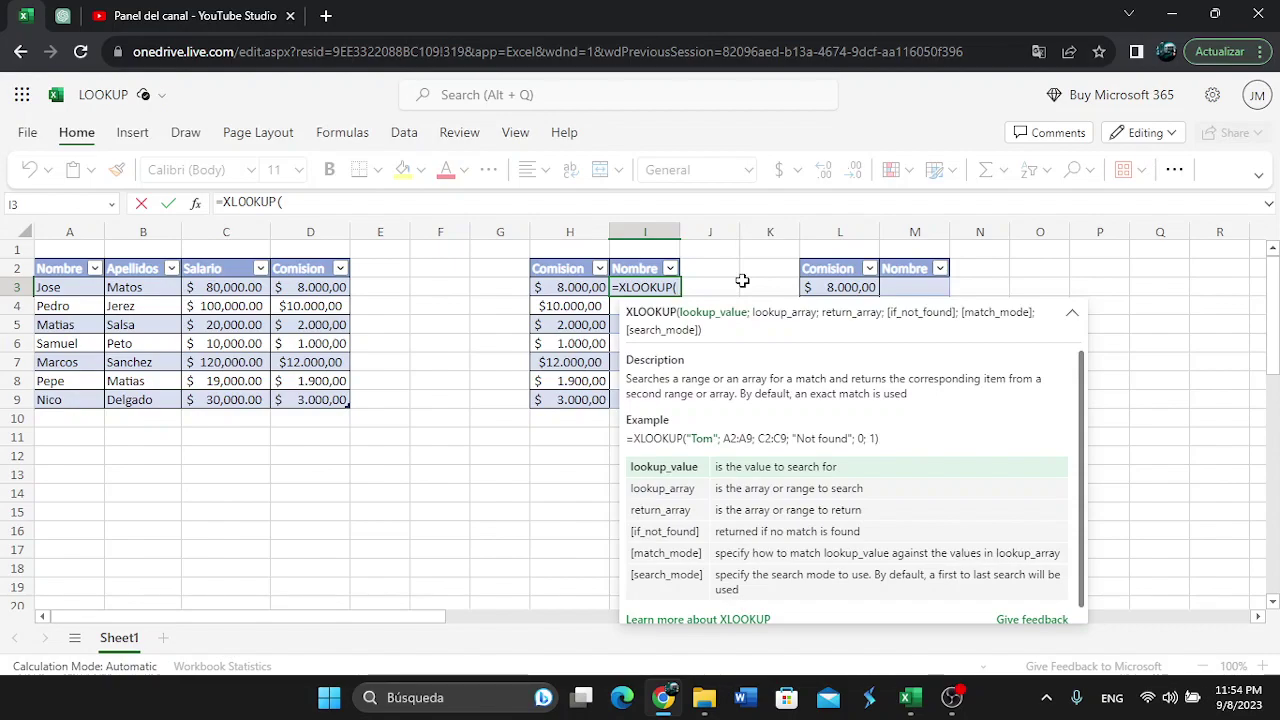
text(h3)
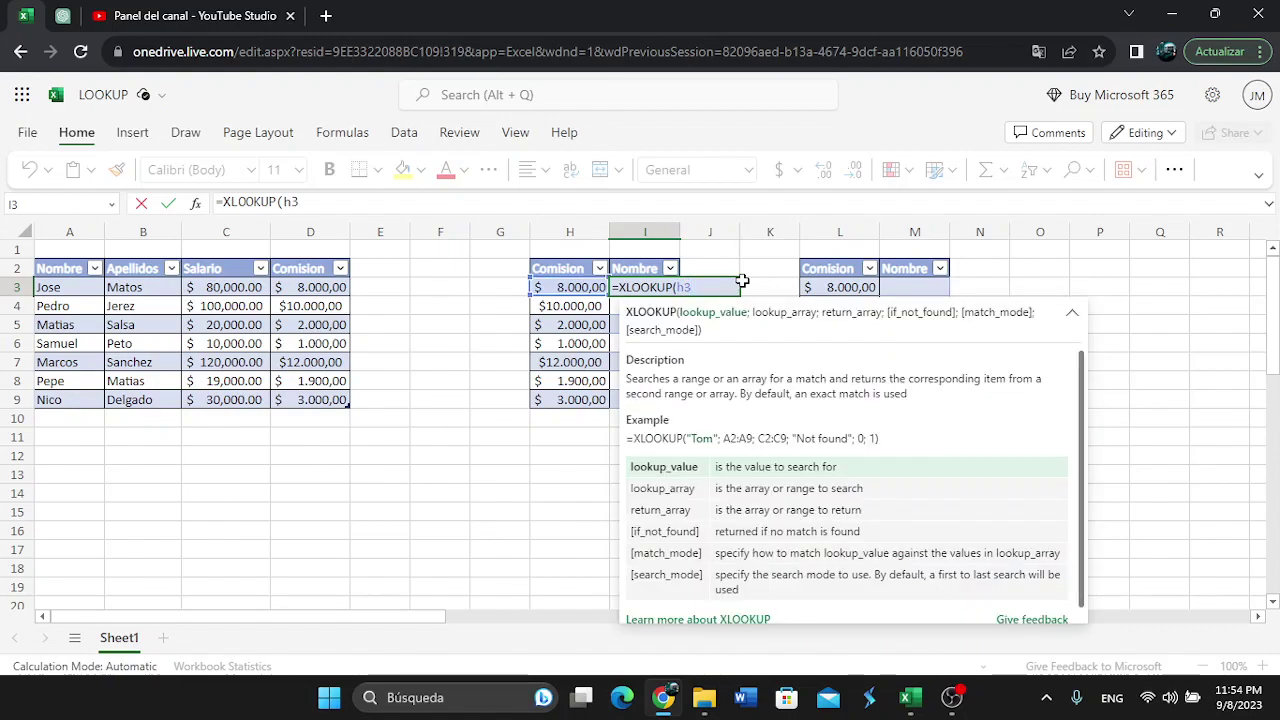
key(BackSpace)
key(BackSpace)
text(H3)
key(BackSpace)
text(;)
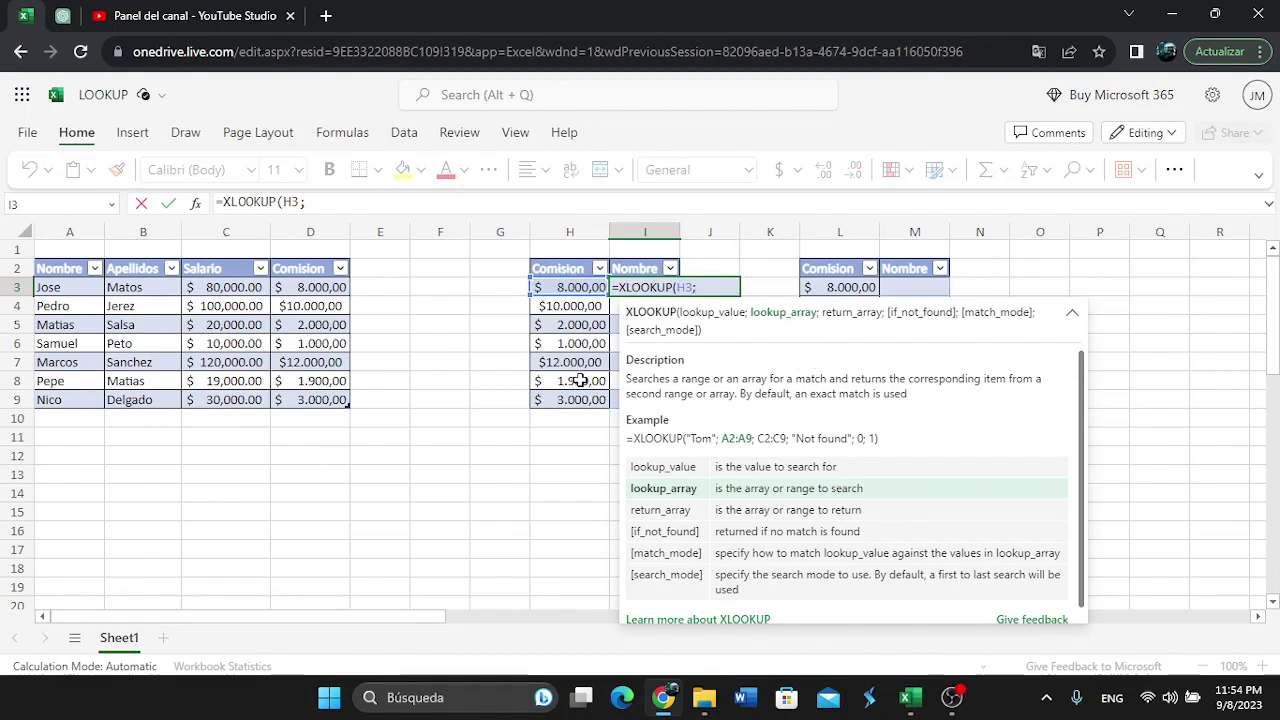
Finish =XLOOKUP(H3;Table1[Comision ];Table1[Nombre]) with the Comision lookup array and Nombre return array, and enter it
click(309, 289)
drag(309, 292, 318, 399)
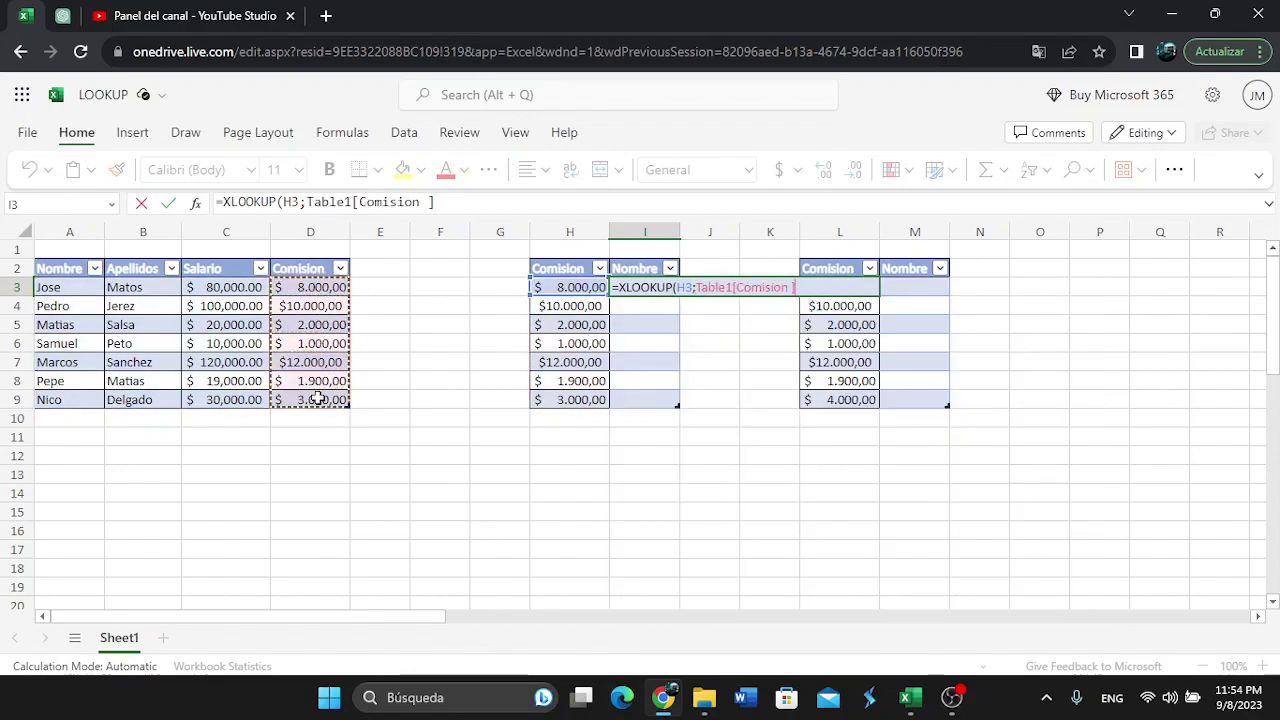
text(;)
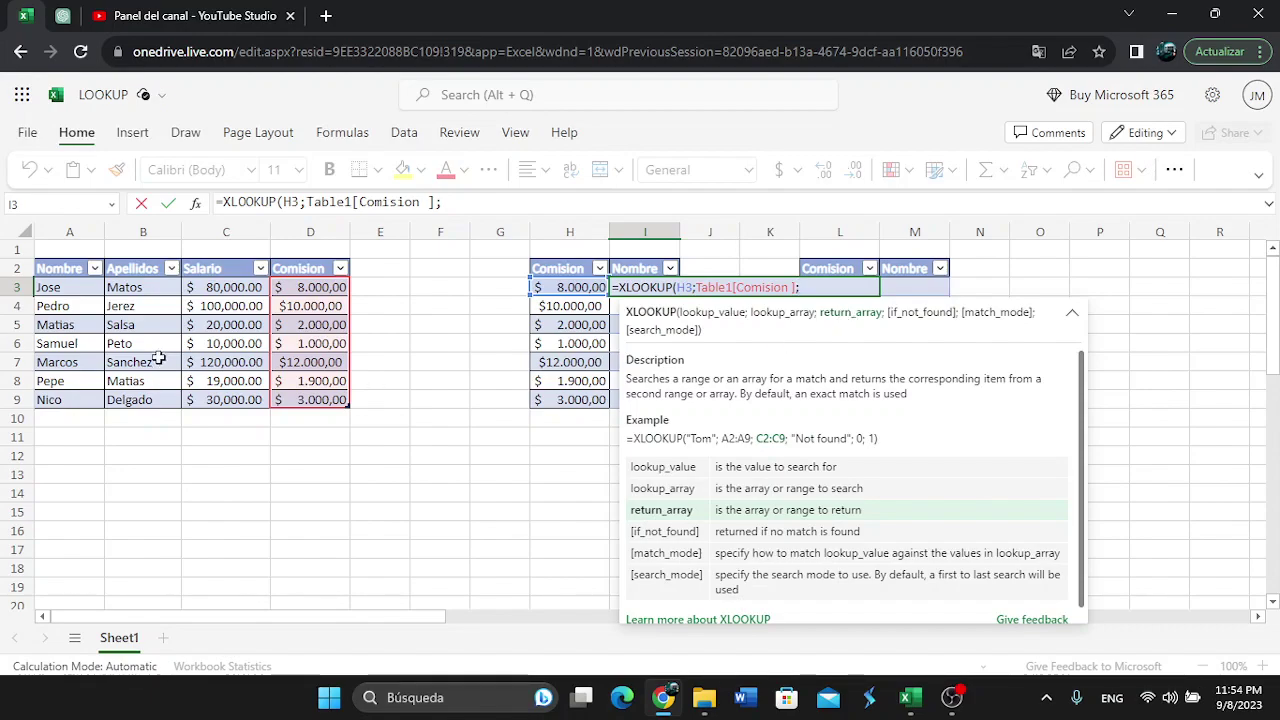
click(55, 305)
drag(68, 287, 76, 399)
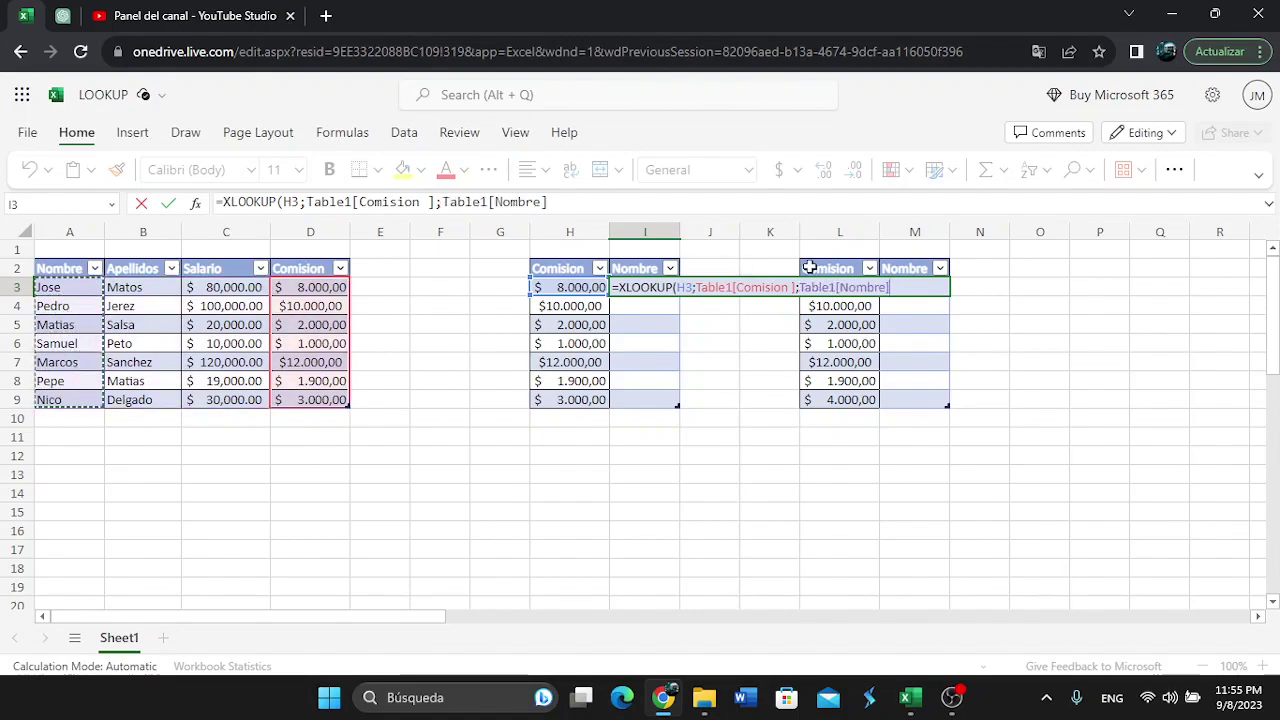
click(895, 288)
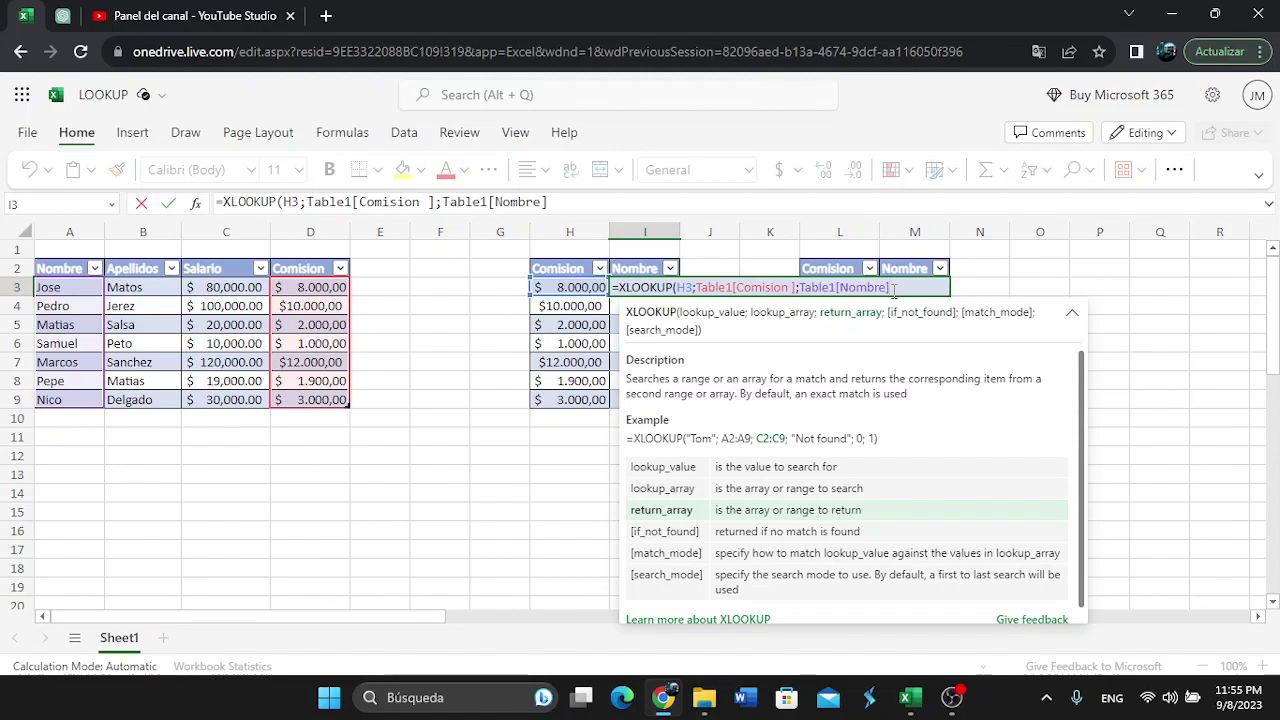
text())
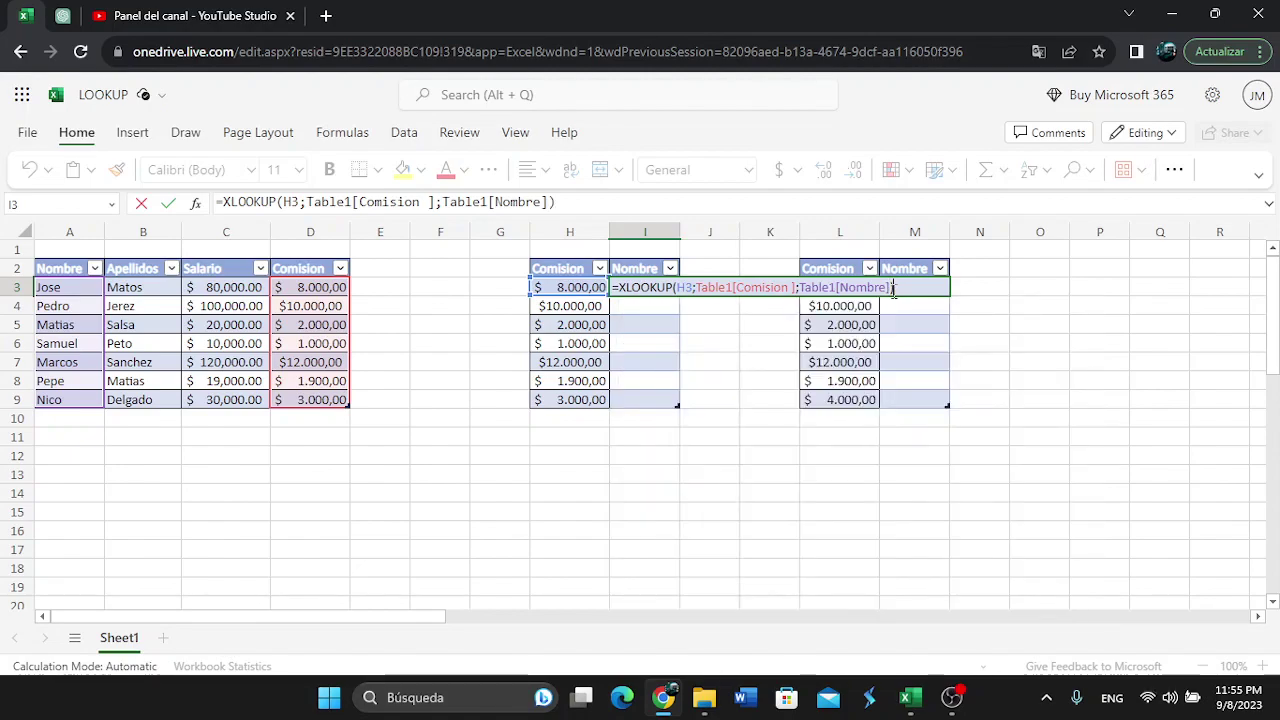
key(Return)
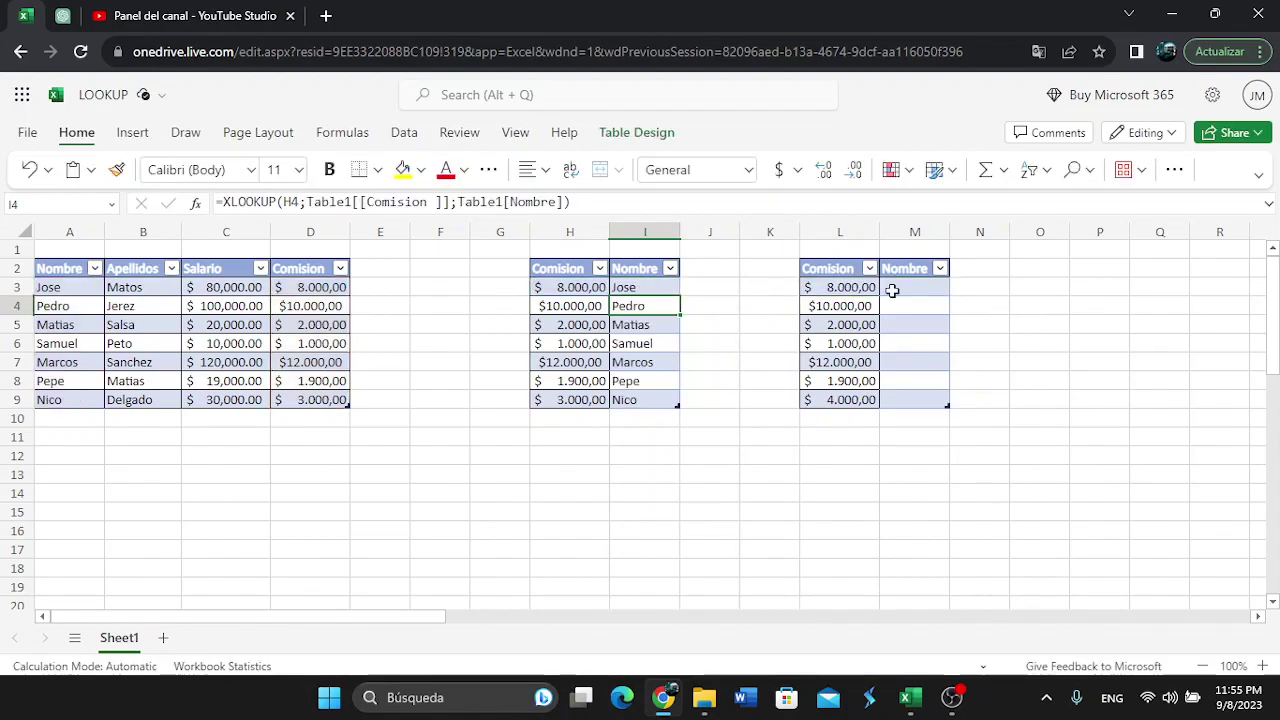
Inspect the lookup formulas in I5 and I3, then zoom the sheet to 120%
click(640, 316)
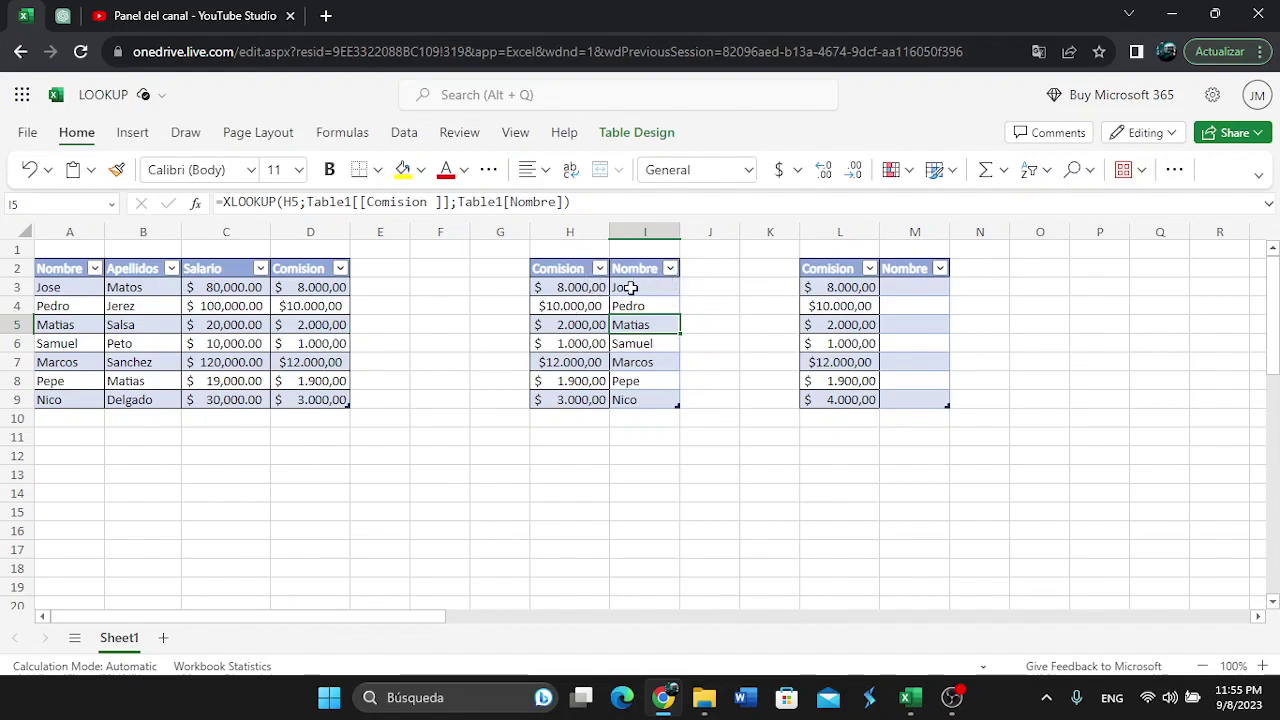
click(630, 288)
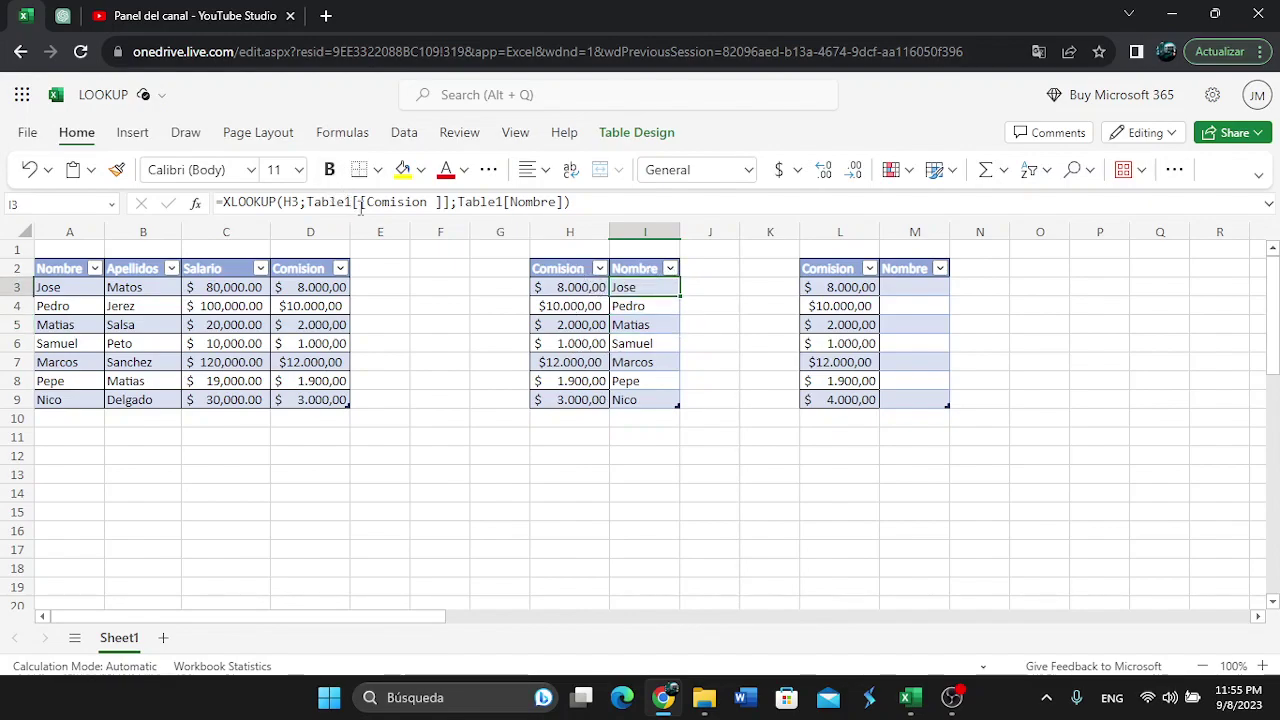
click(1263, 666)
click(1264, 668)
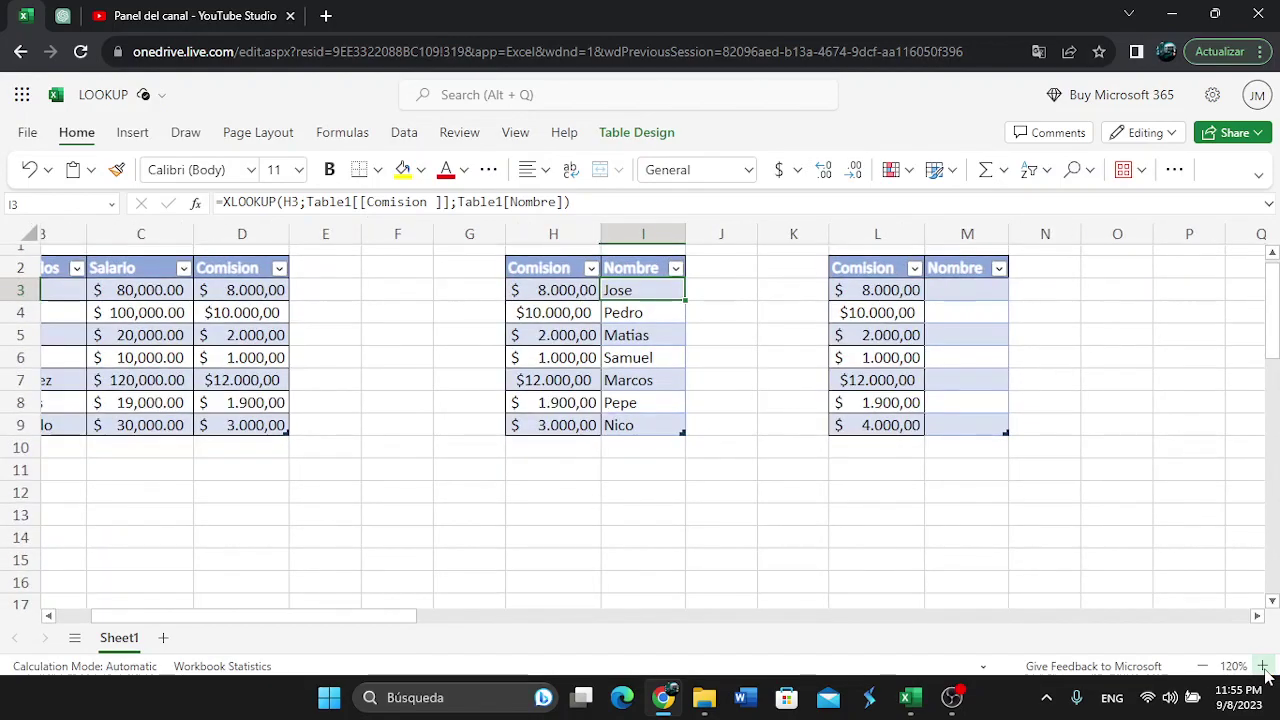
Zoom the sheet to 130% and open the I3 XLOOKUP formula for editing
click(594, 616)
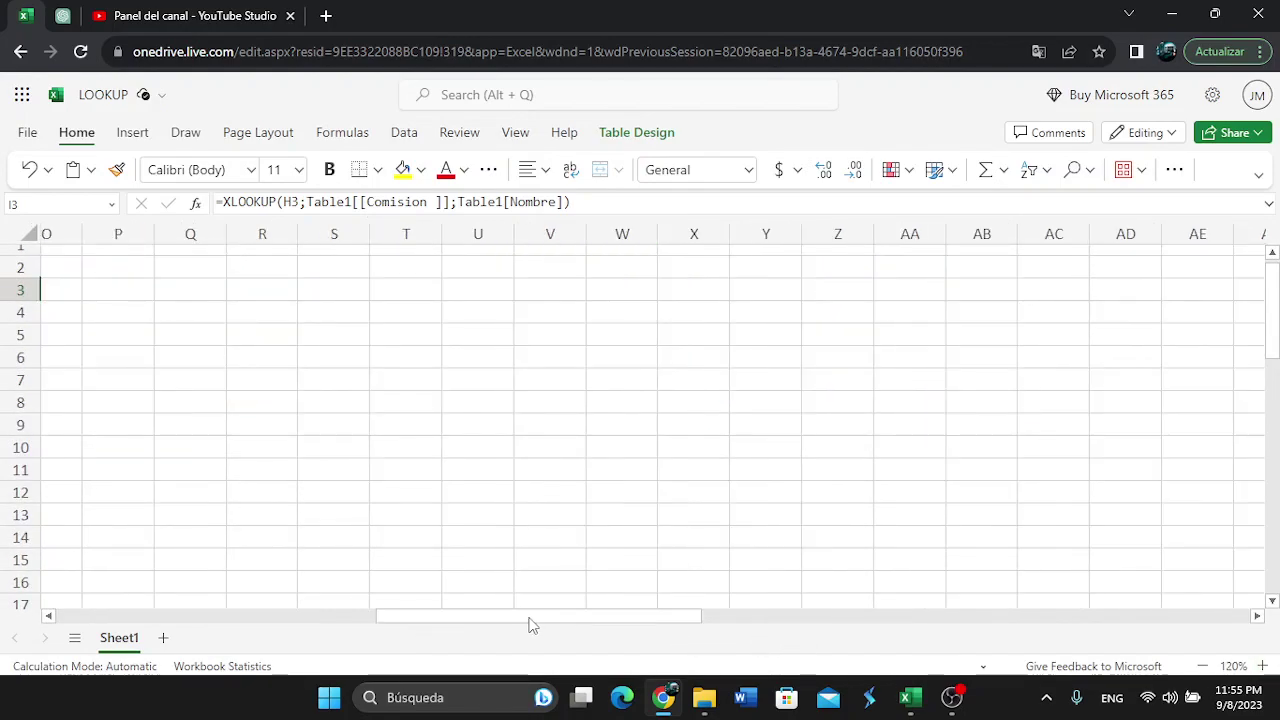
drag(457, 620, 728, 632)
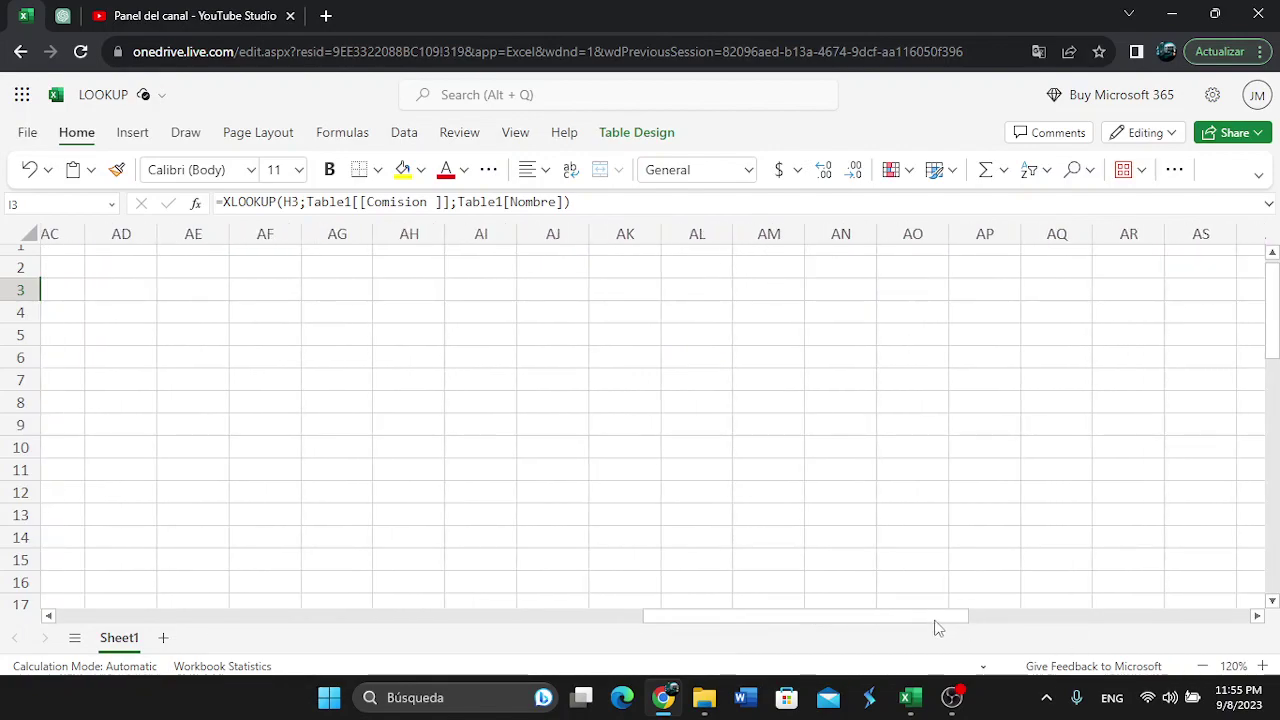
drag(930, 617, 508, 556)
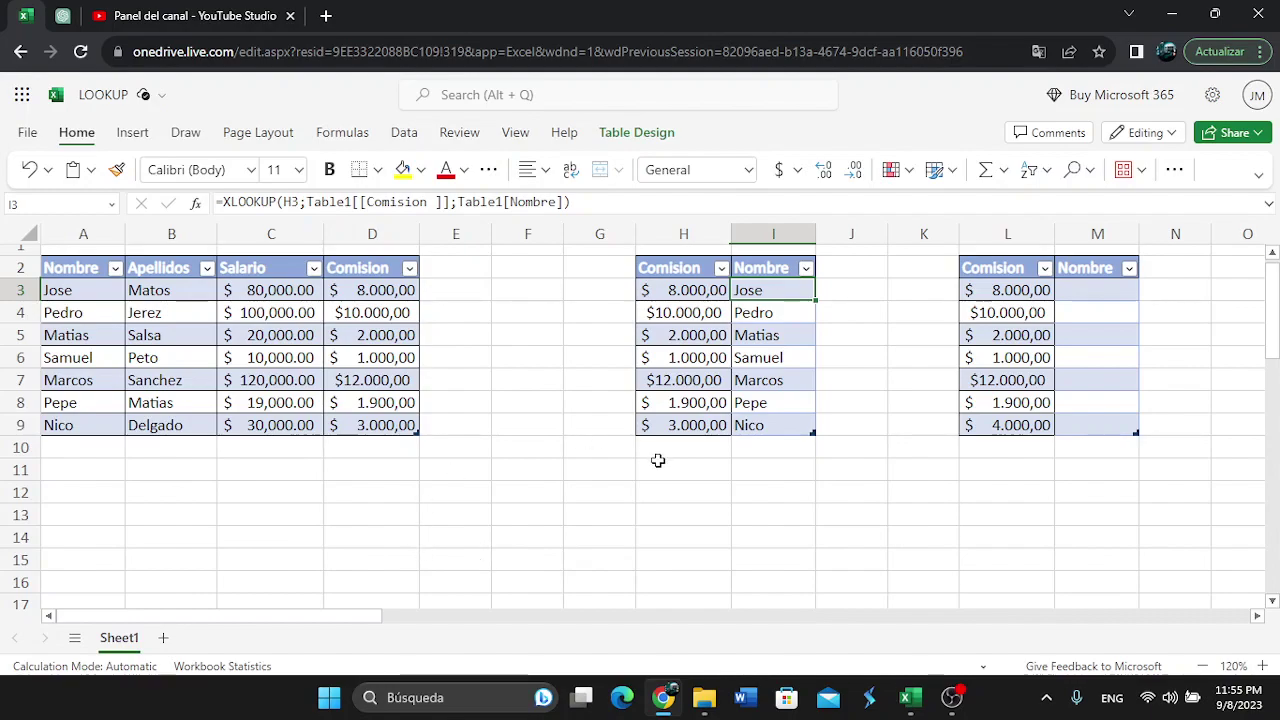
click(1264, 668)
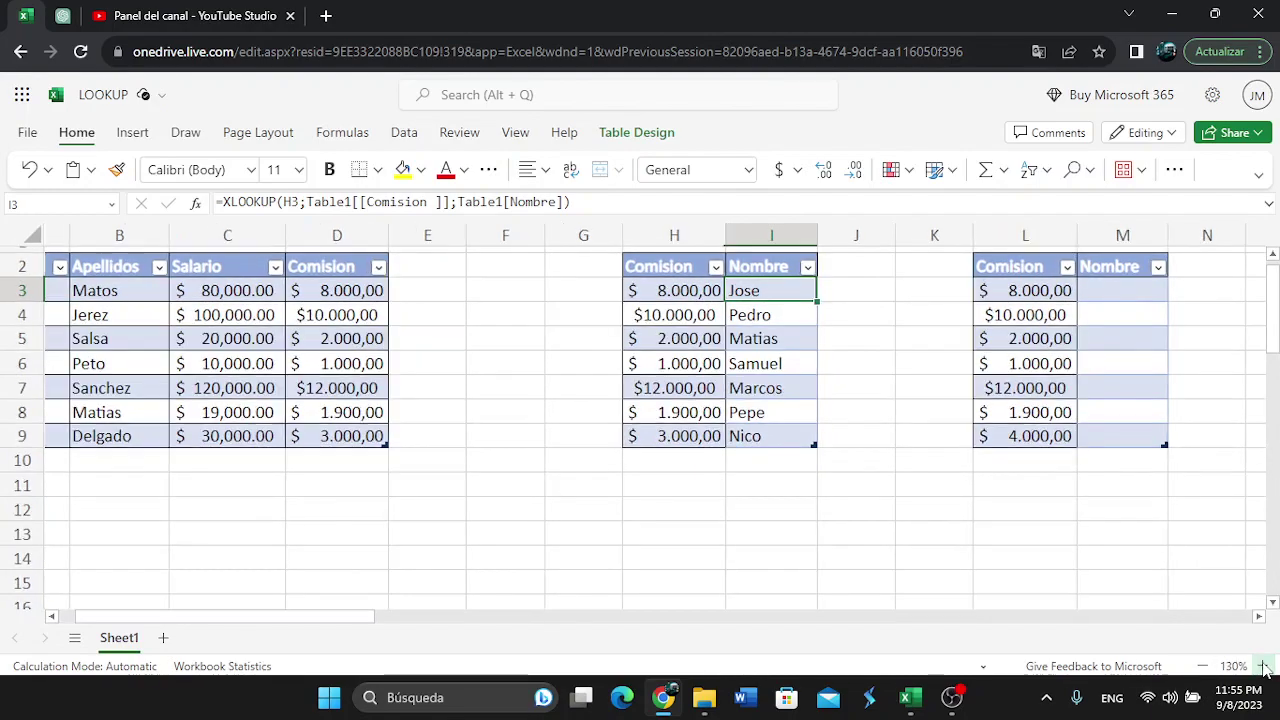
double_click(758, 291)
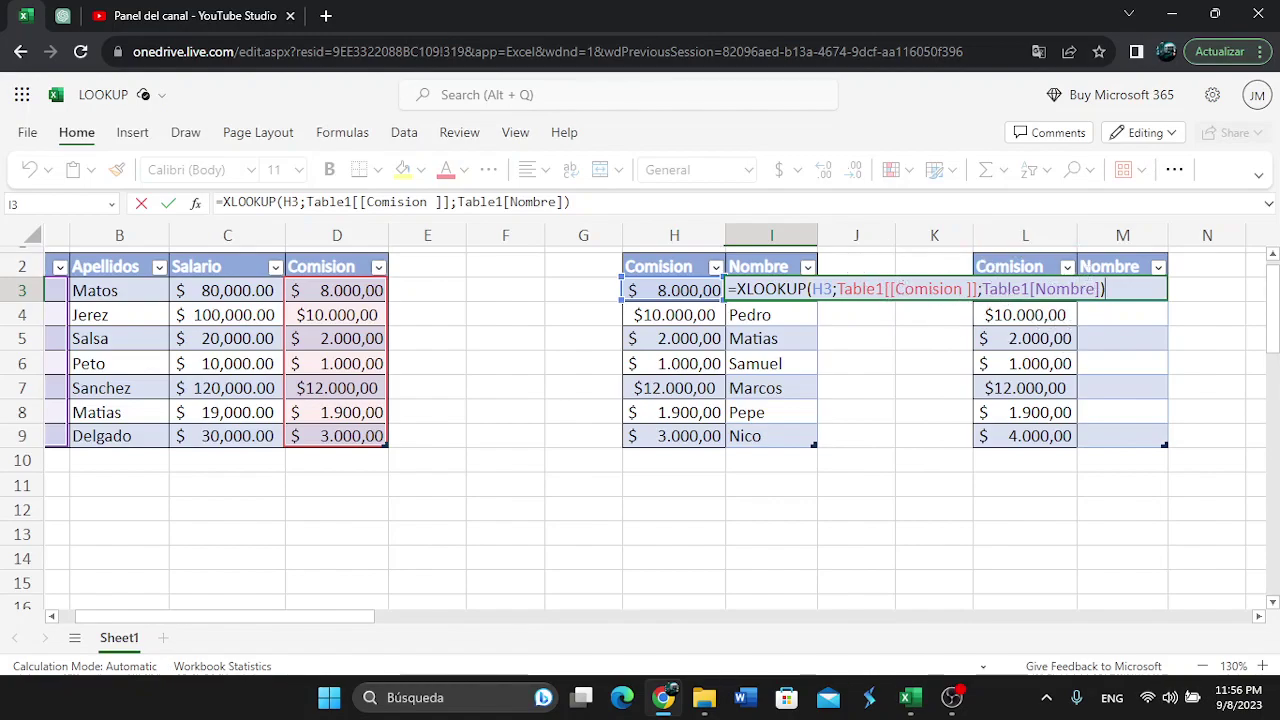
Change the H9 commission from 3000 to 4000 so its Nombre in I9 shows #N/A
click(878, 370)
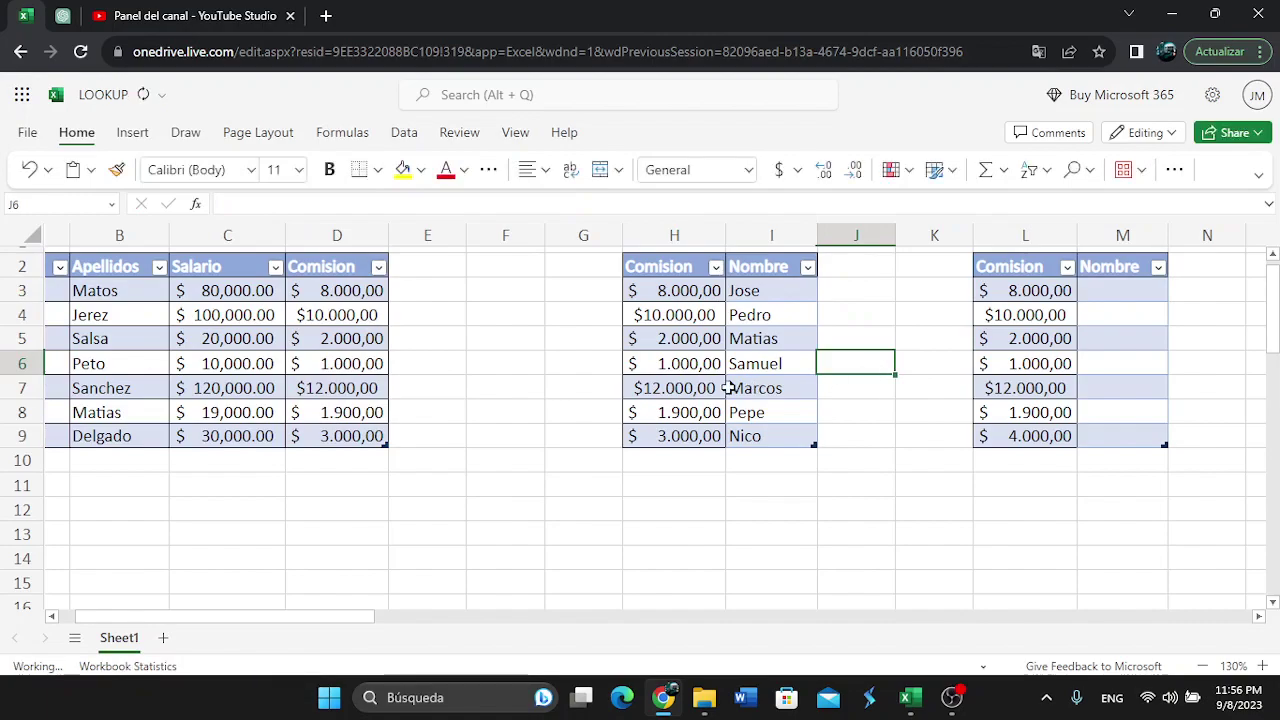
double_click(674, 437)
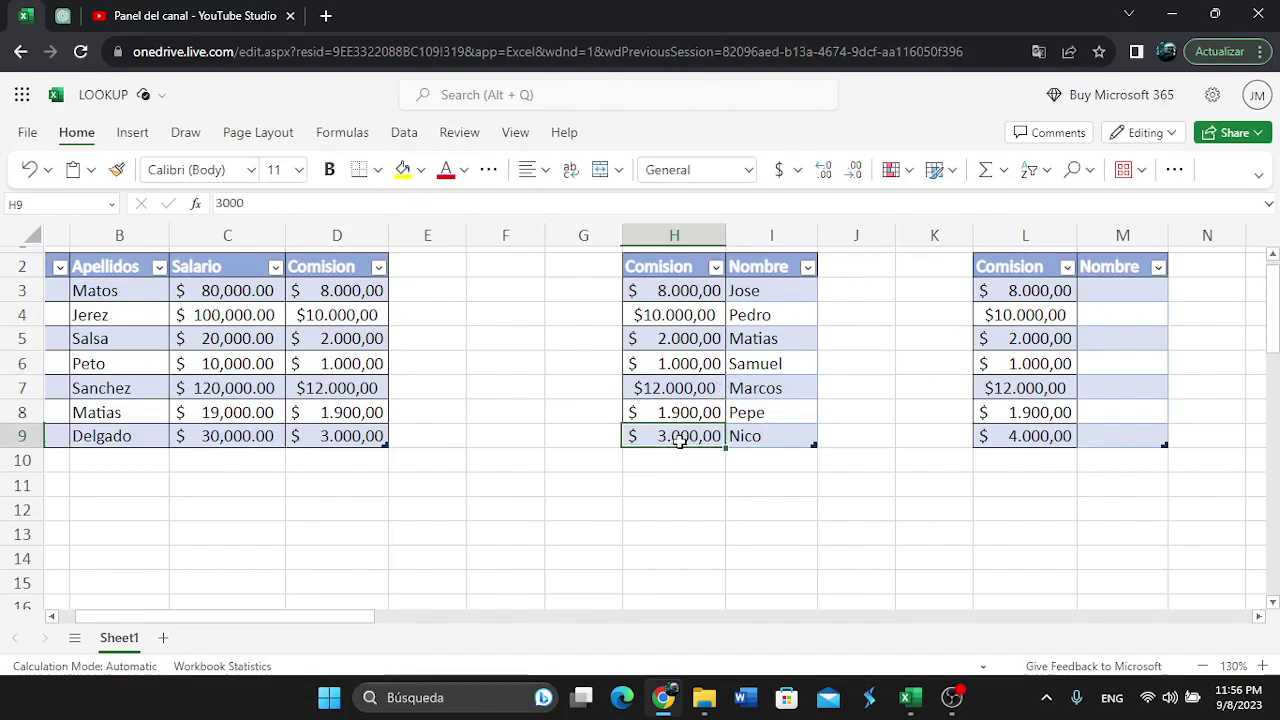
key(BackSpace)
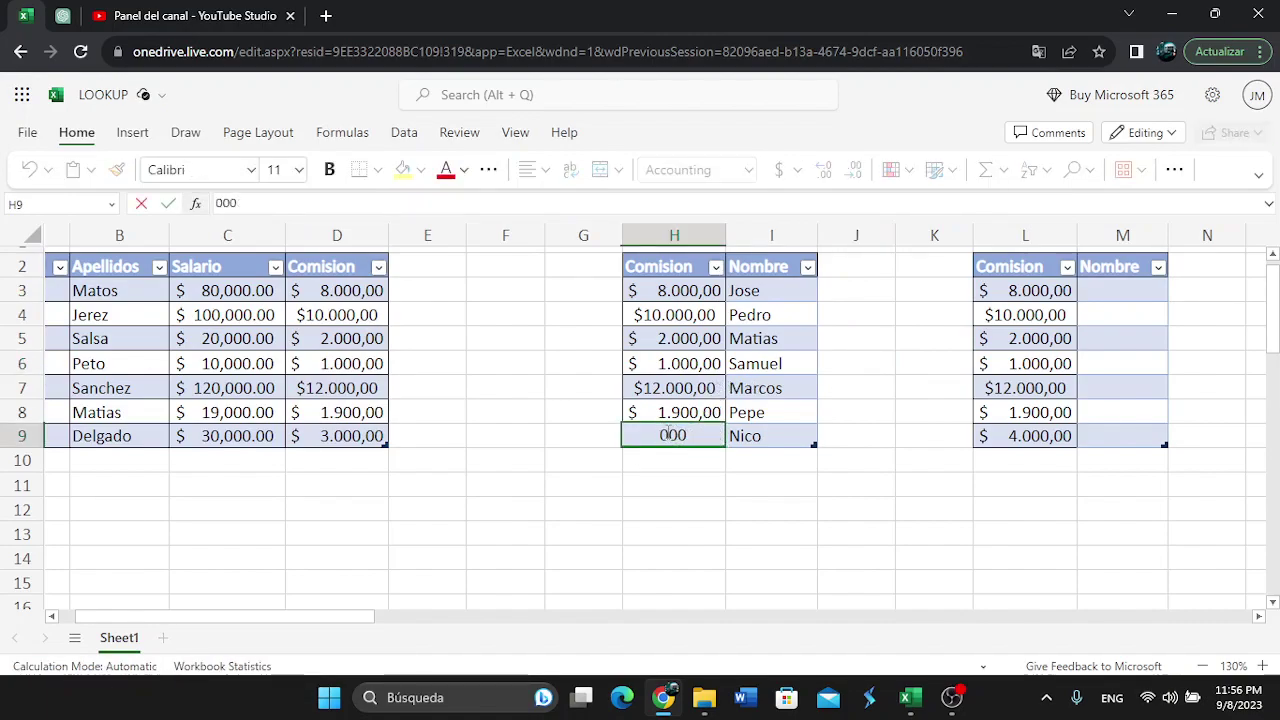
text(4)
click(700, 486)
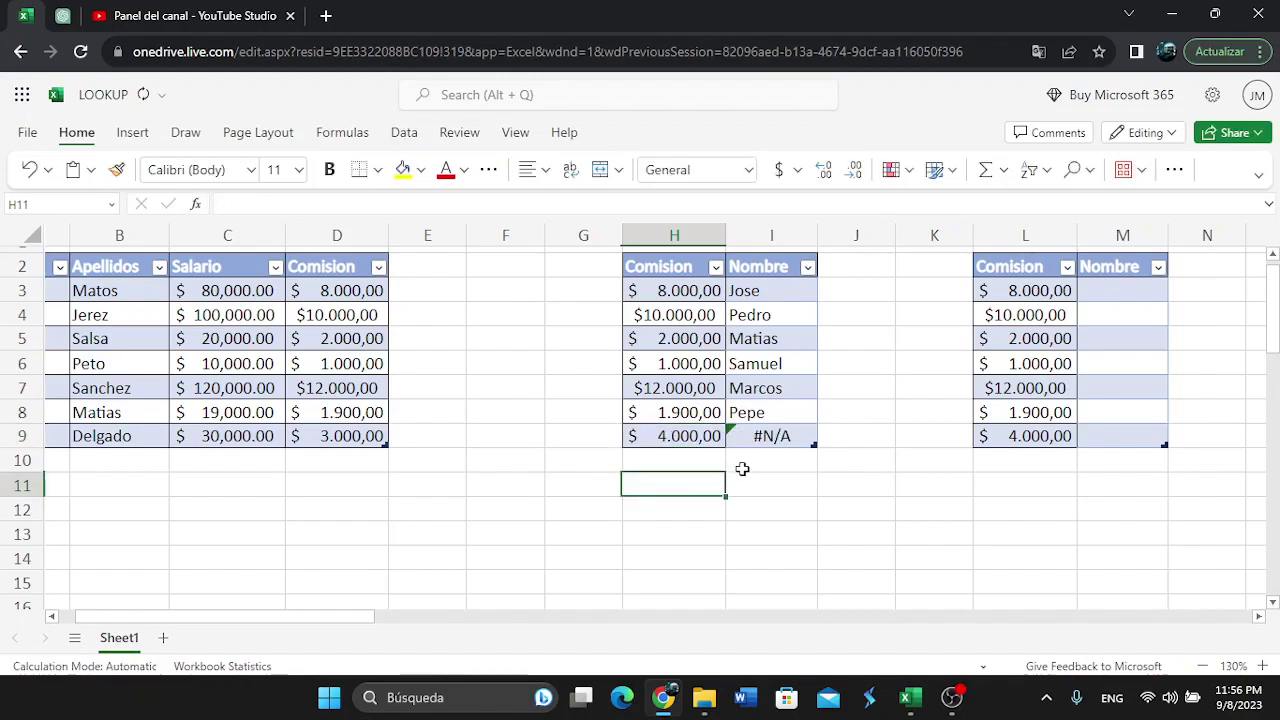
click(773, 436)
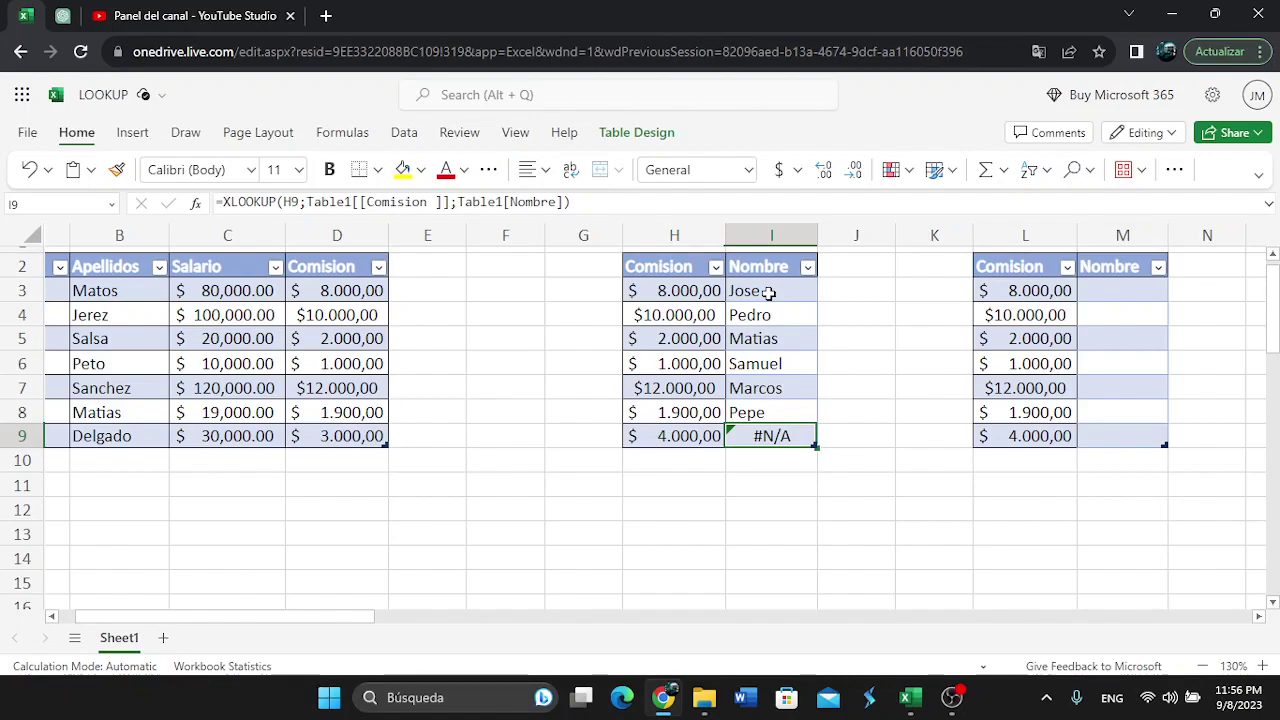
click(772, 291)
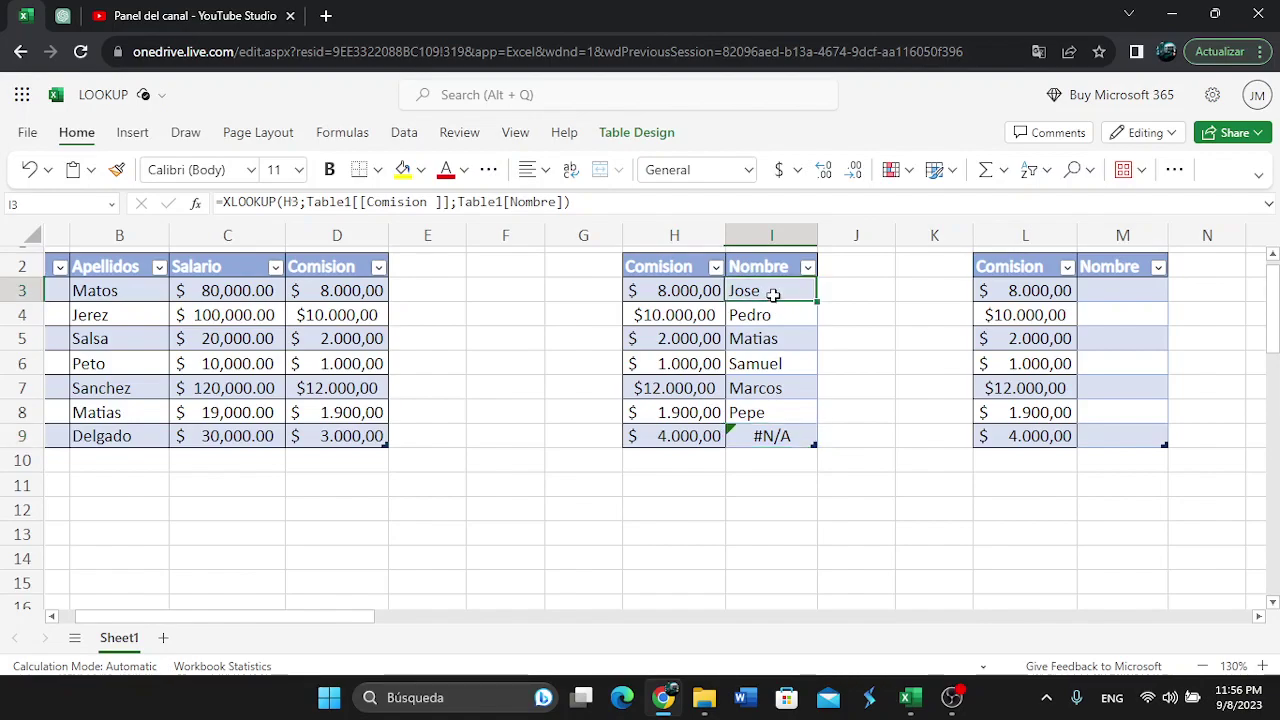
Append ;"NOT FOUND" as the if_not_found argument of the I3 XLOOKUP and commit it
double_click(775, 290)
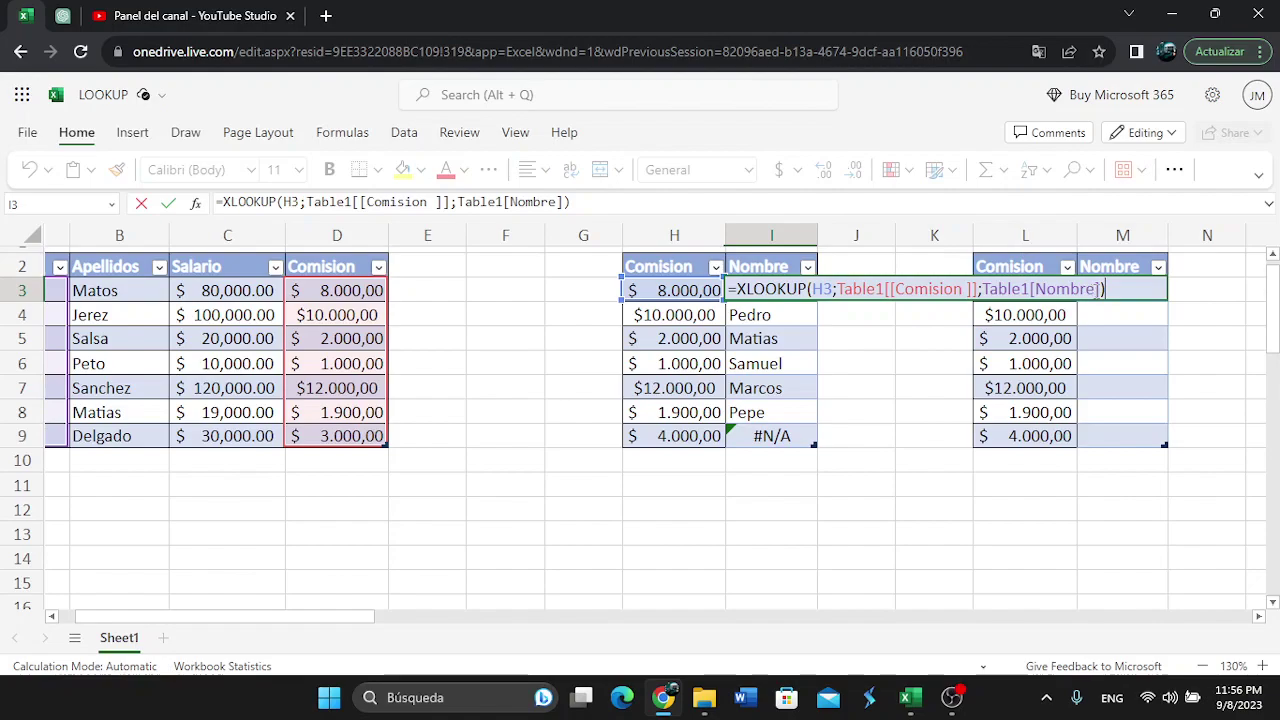
click(1101, 290)
text(;)
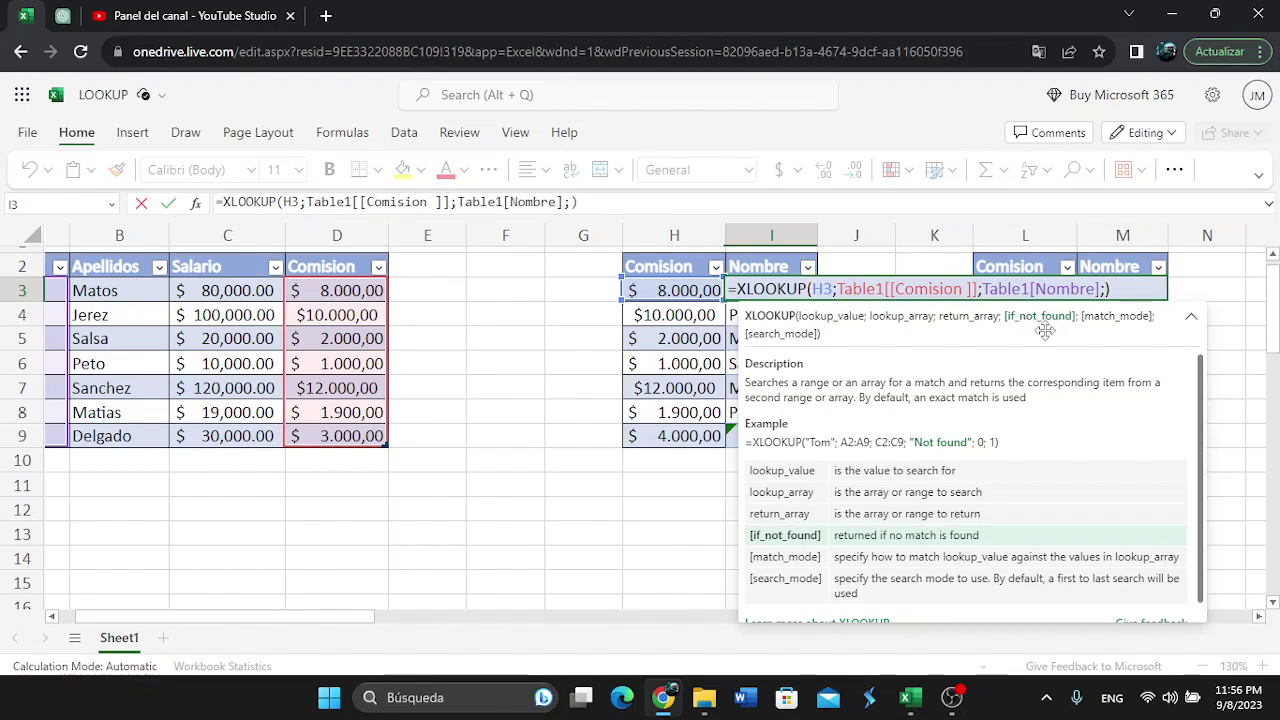
text(")
text(NOT FOUND)
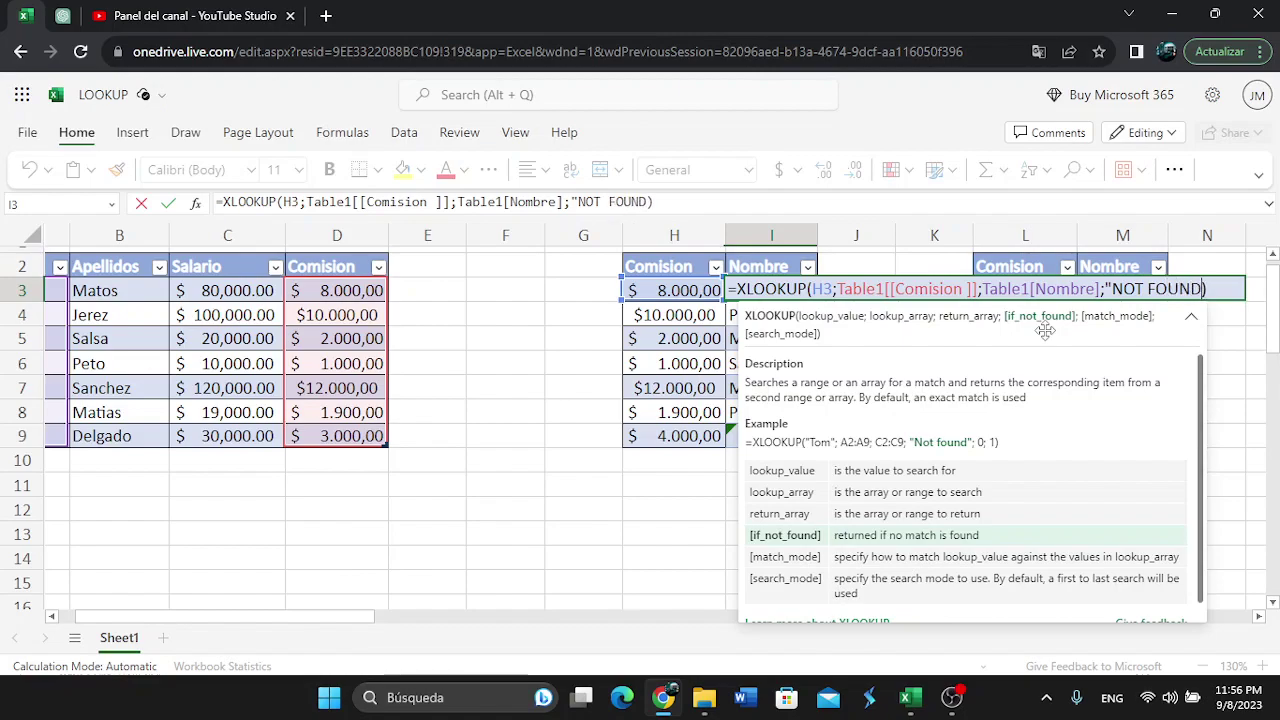
text(")
key(Return)
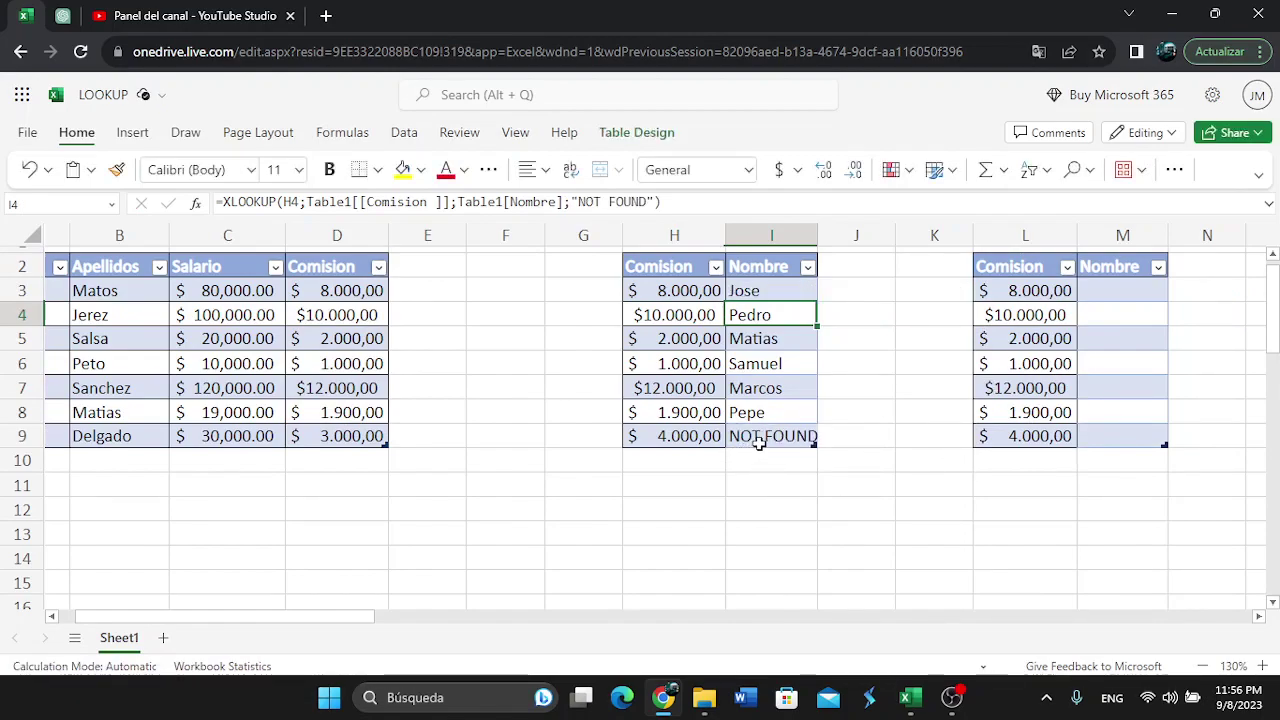
Restore the H9 commission from 4000 back to 3000
click(802, 438)
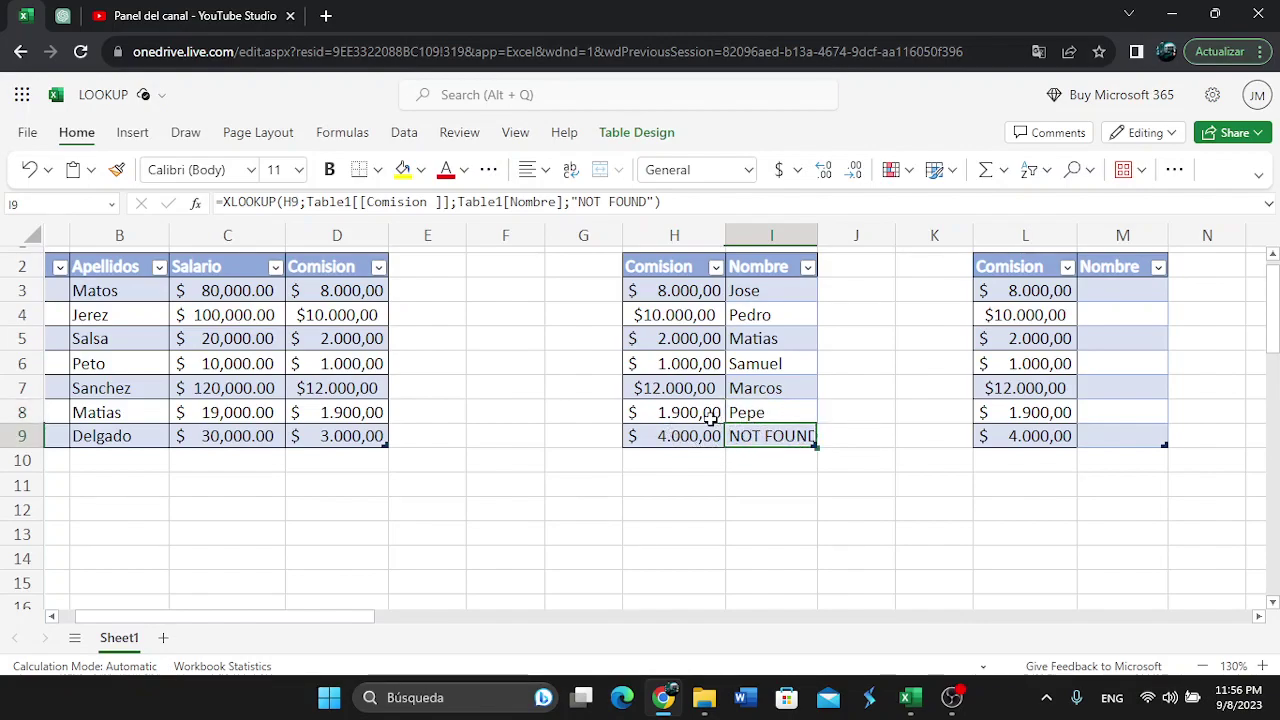
double_click(660, 436)
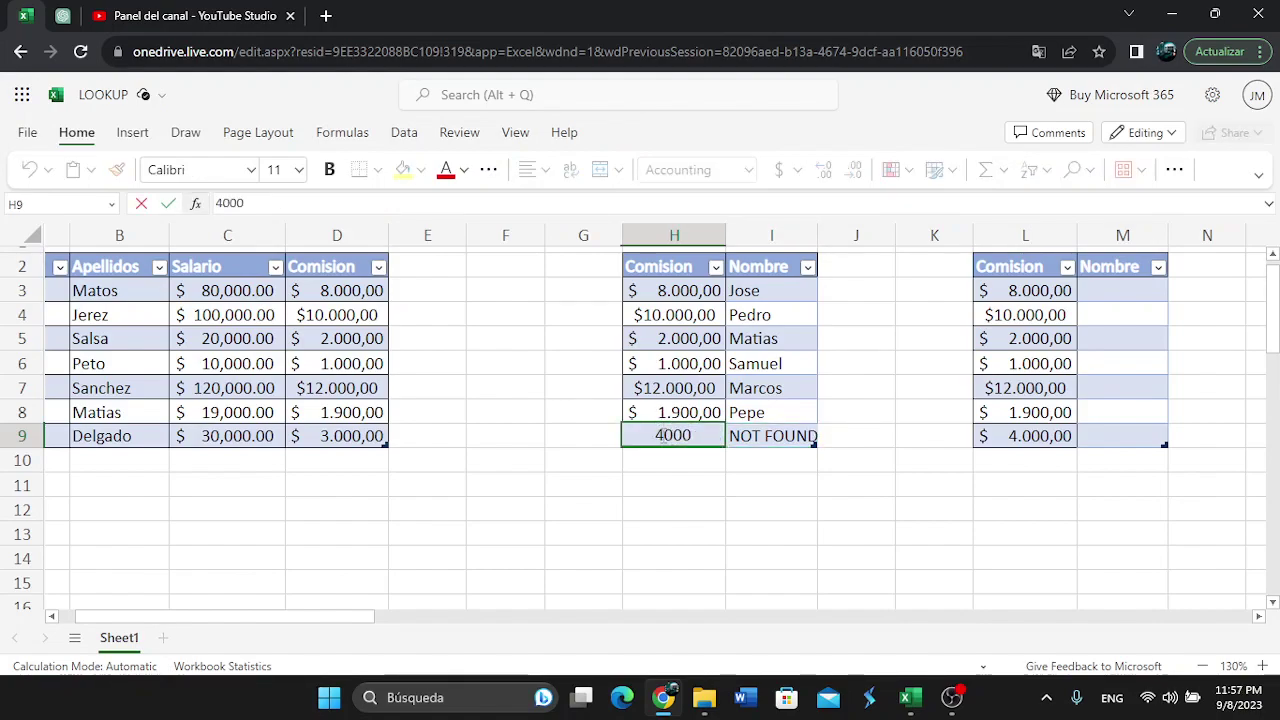
key(BackSpace)
text(3)
click(768, 500)
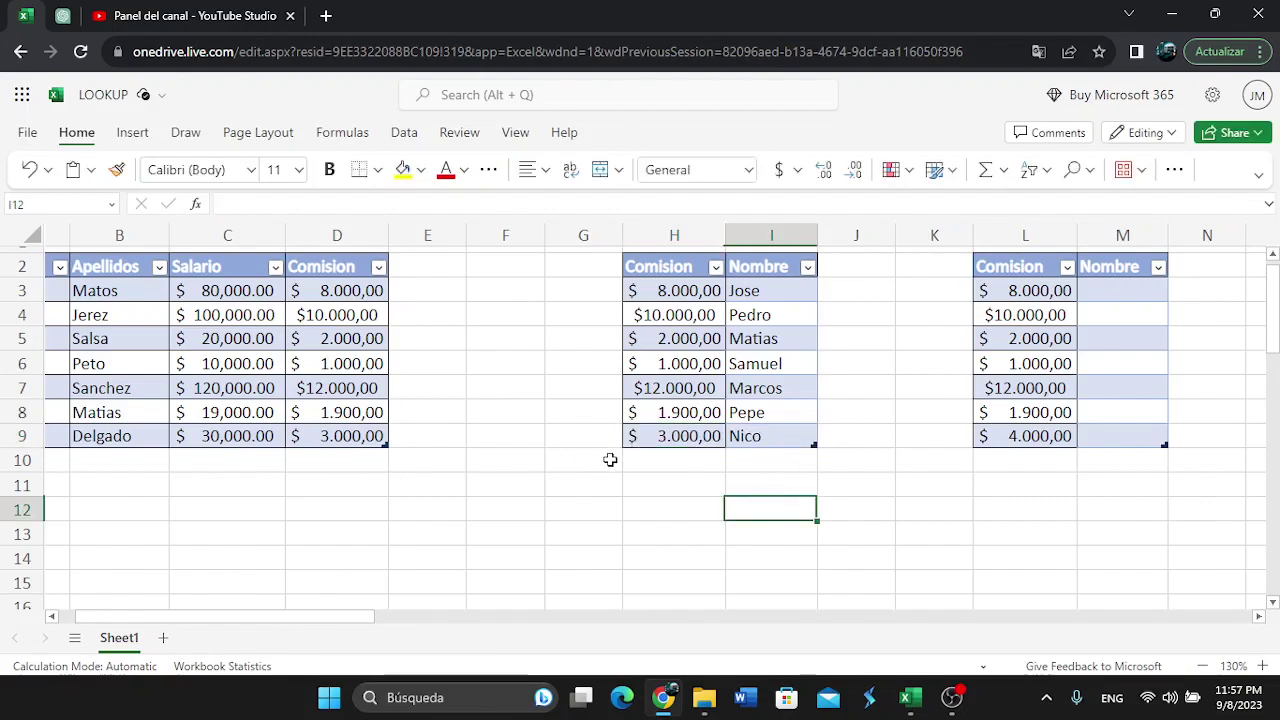
Change the H9 commission to 12000 so its Nombre returns Marcos, matching H7
double_click(672, 436)
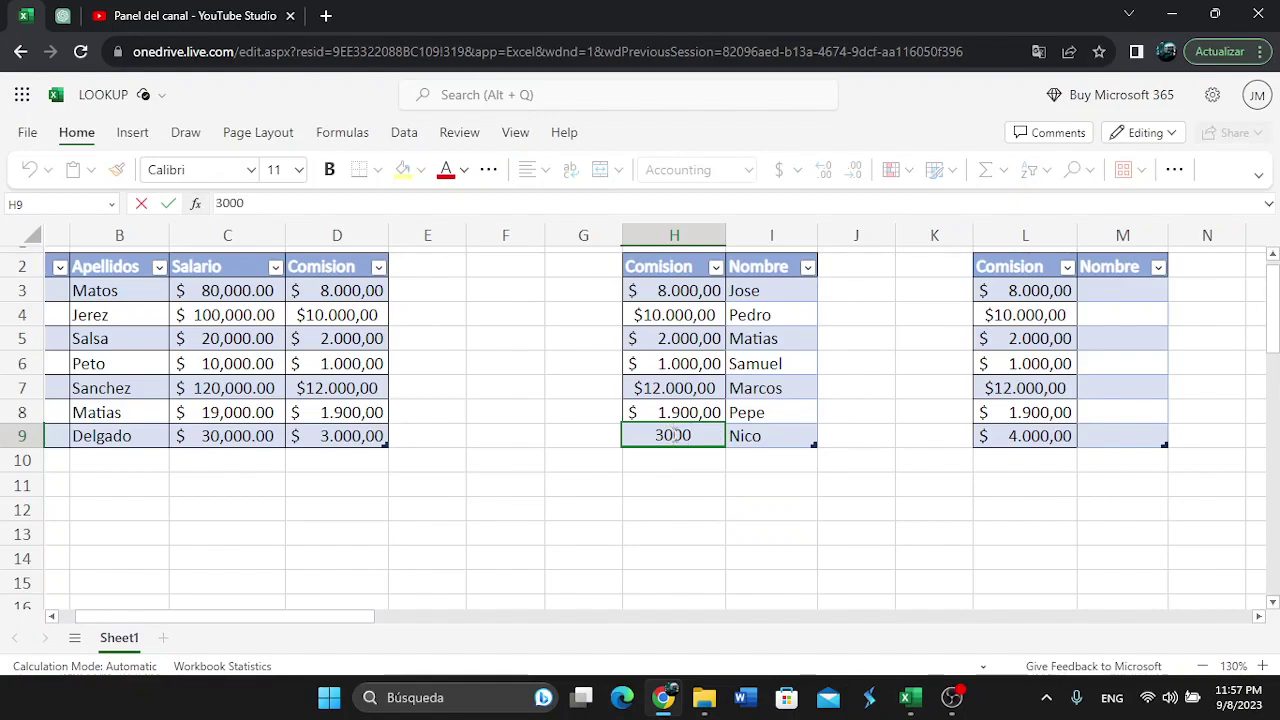
key(BackSpace)
key(BackSpace)
text(120)
click(708, 489)
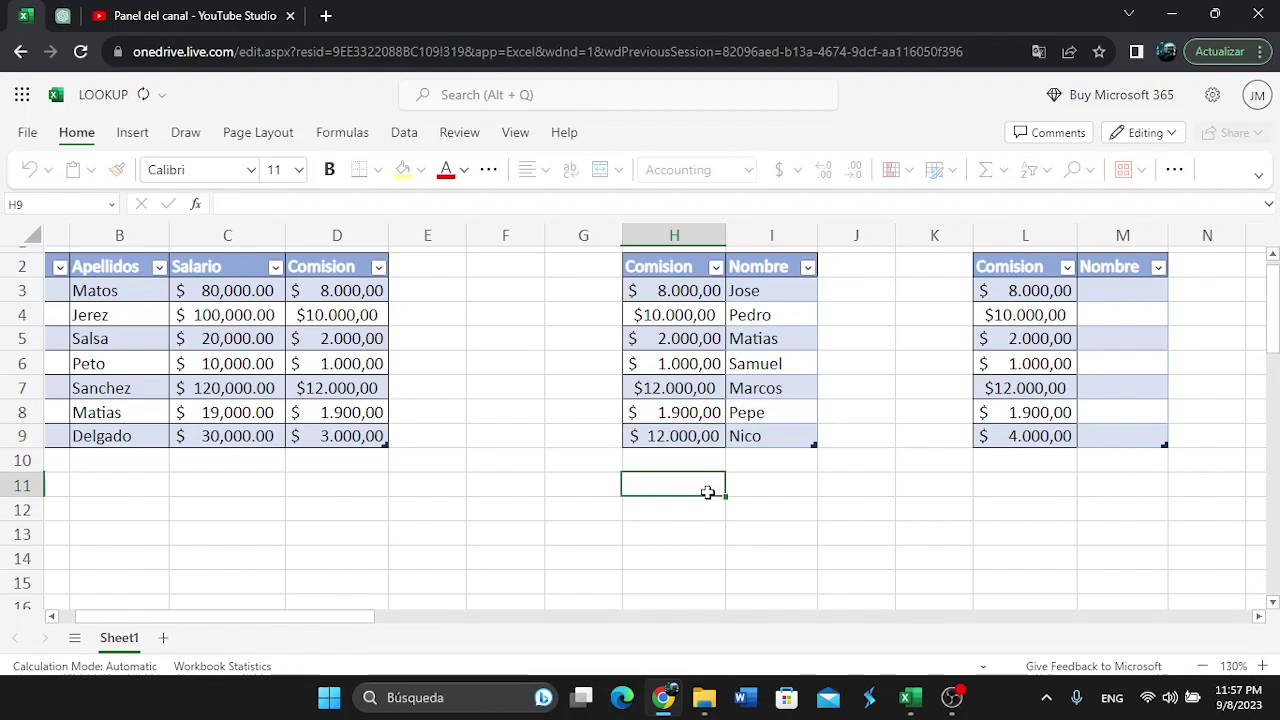
click(692, 390)
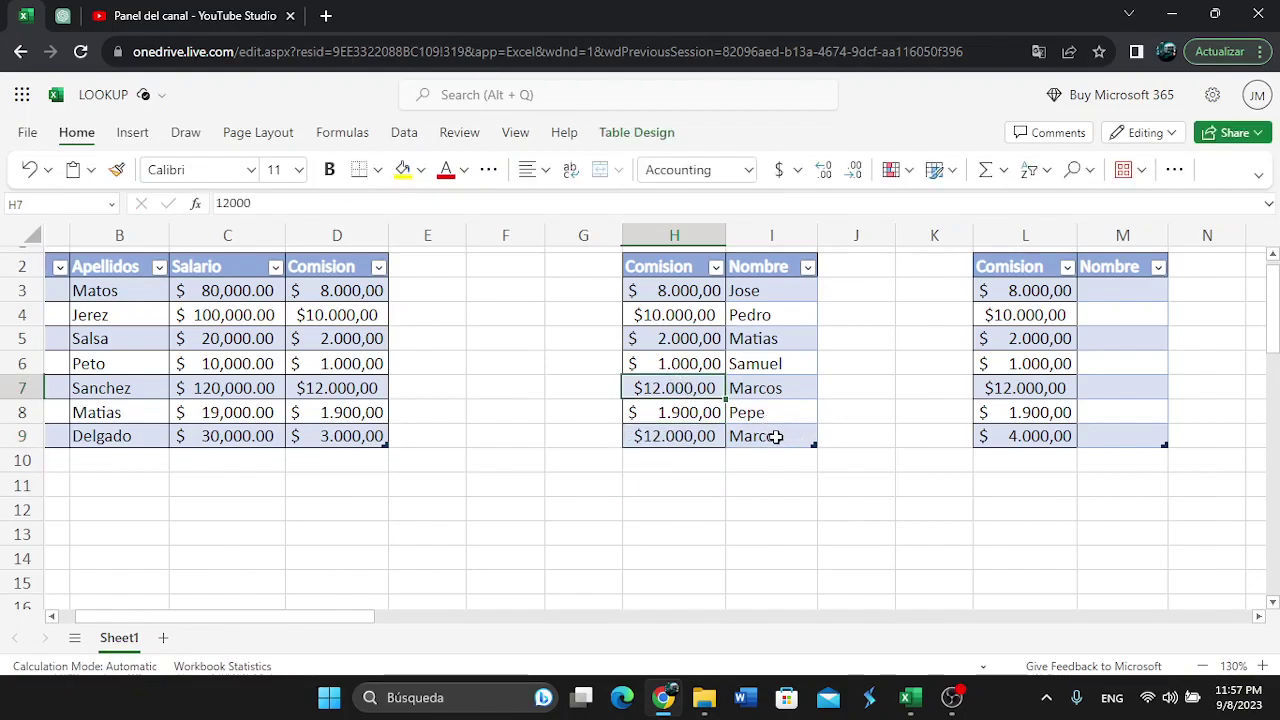